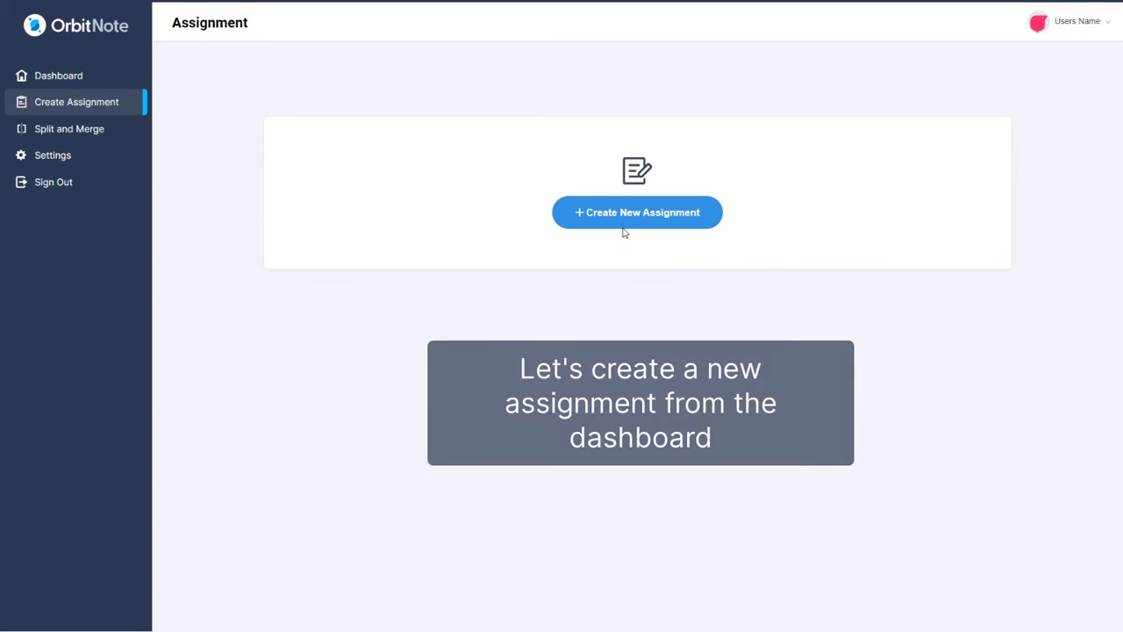
- Start a new assignment titled Geography in the Mocks 2024 classroom
{"action": "left_click", "coordinate": [623, 221]}
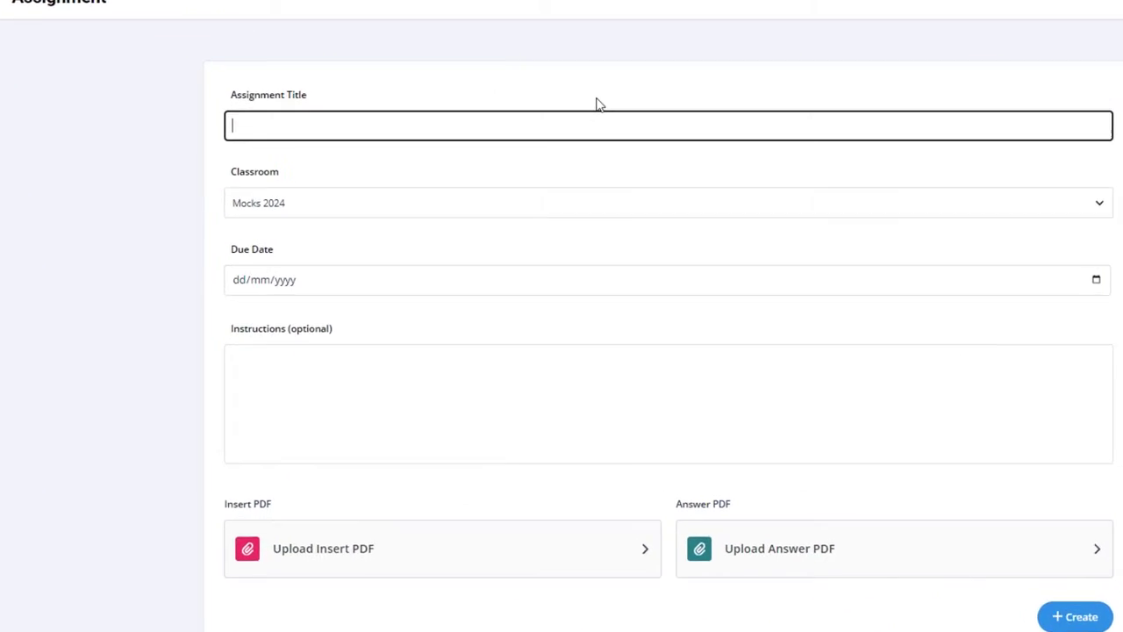
{"action": "type", "text": "Geogra"}
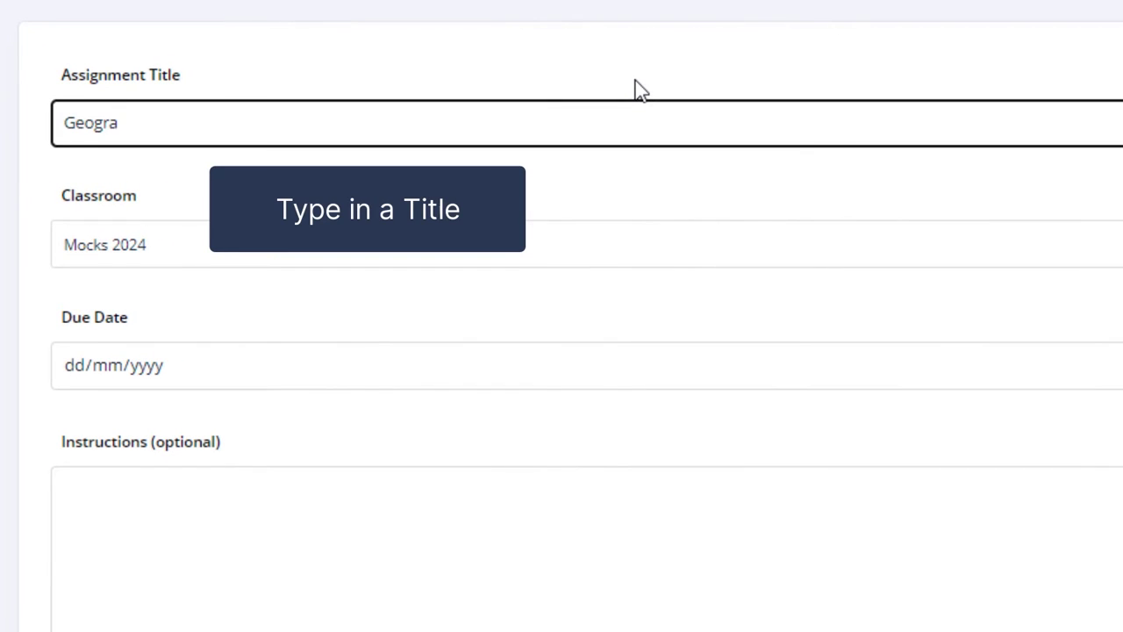
{"action": "type", "text": "phy"}
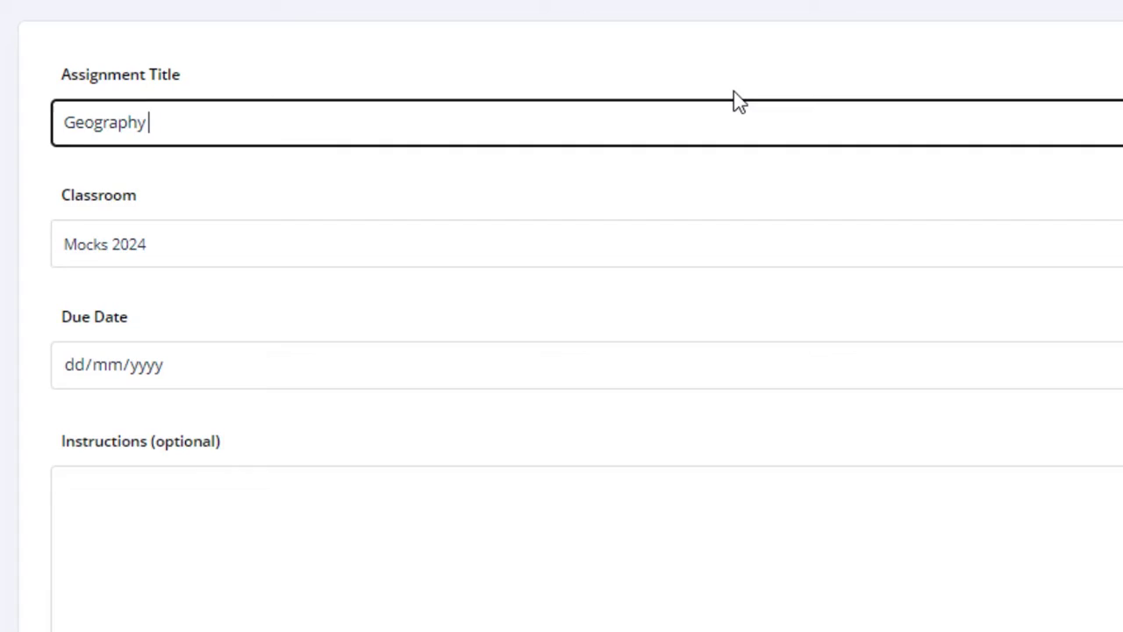
{"action": "left_click", "coordinate": [1088, 85]}
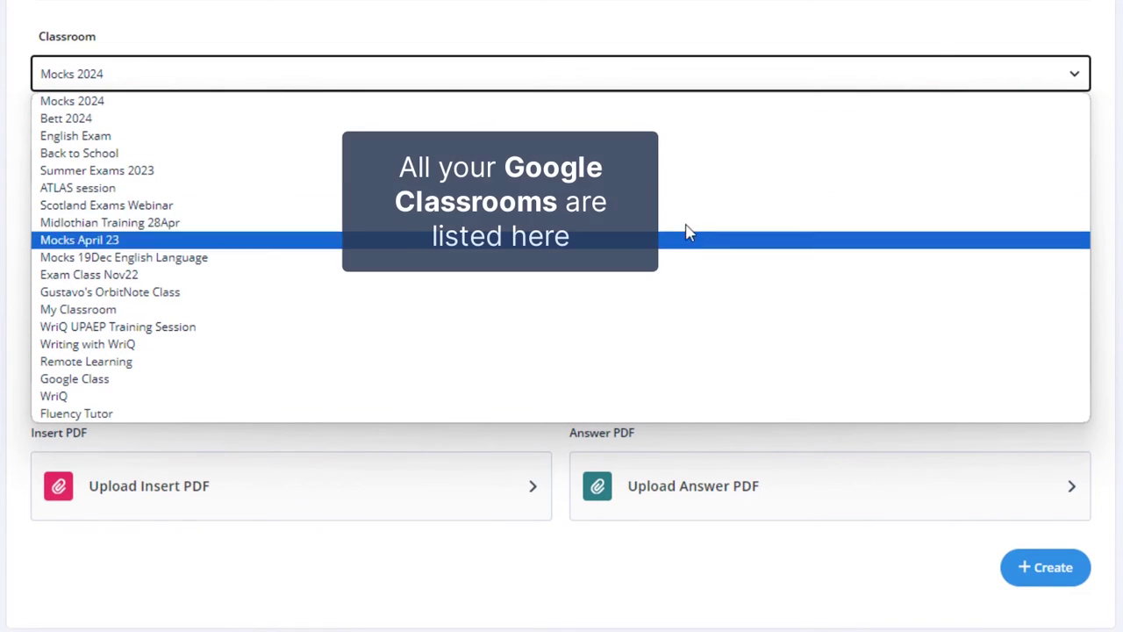
{"action": "left_click", "coordinate": [66, 105]}
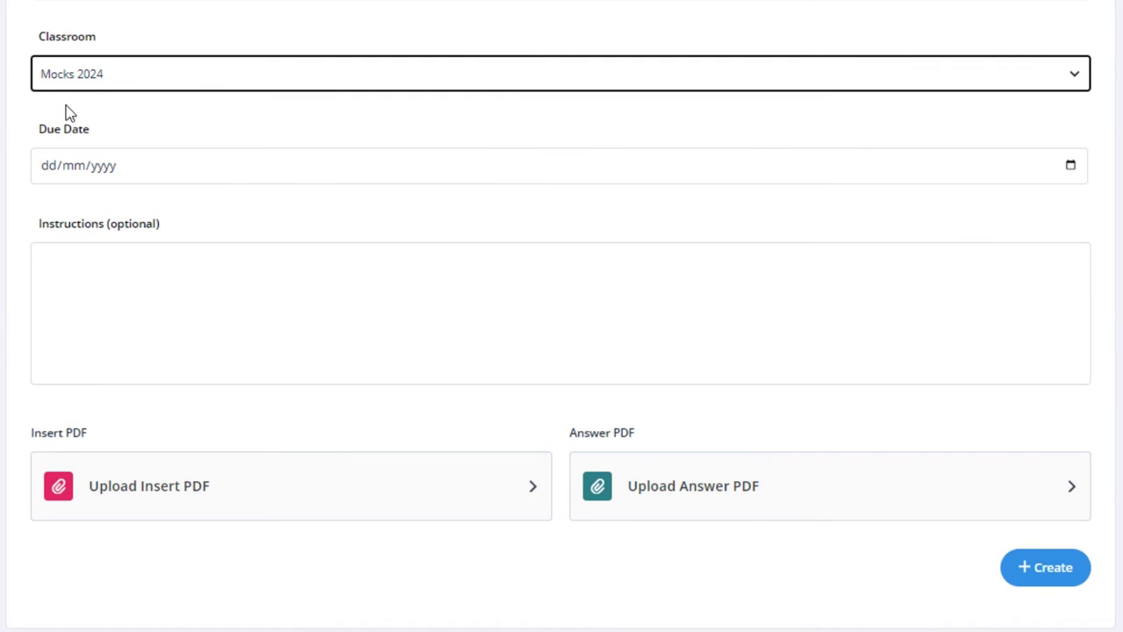
- Set the due date to 1 March 2024 and begin the instructions with 1GA0
{"action": "left_click", "coordinate": [1070, 166]}
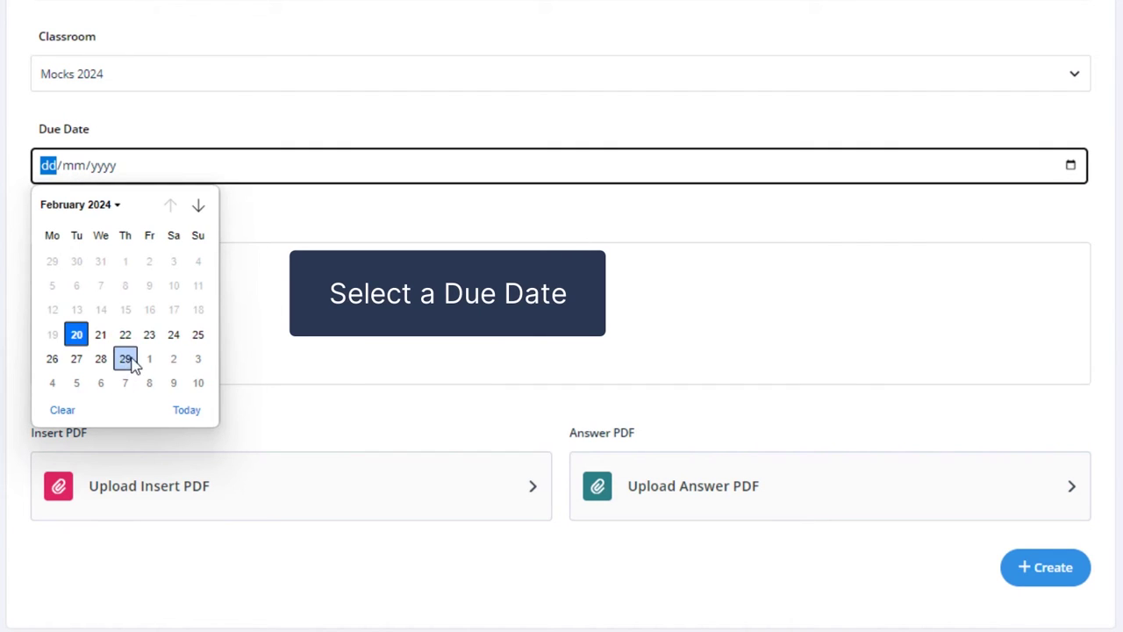
{"action": "left_click", "coordinate": [156, 360]}
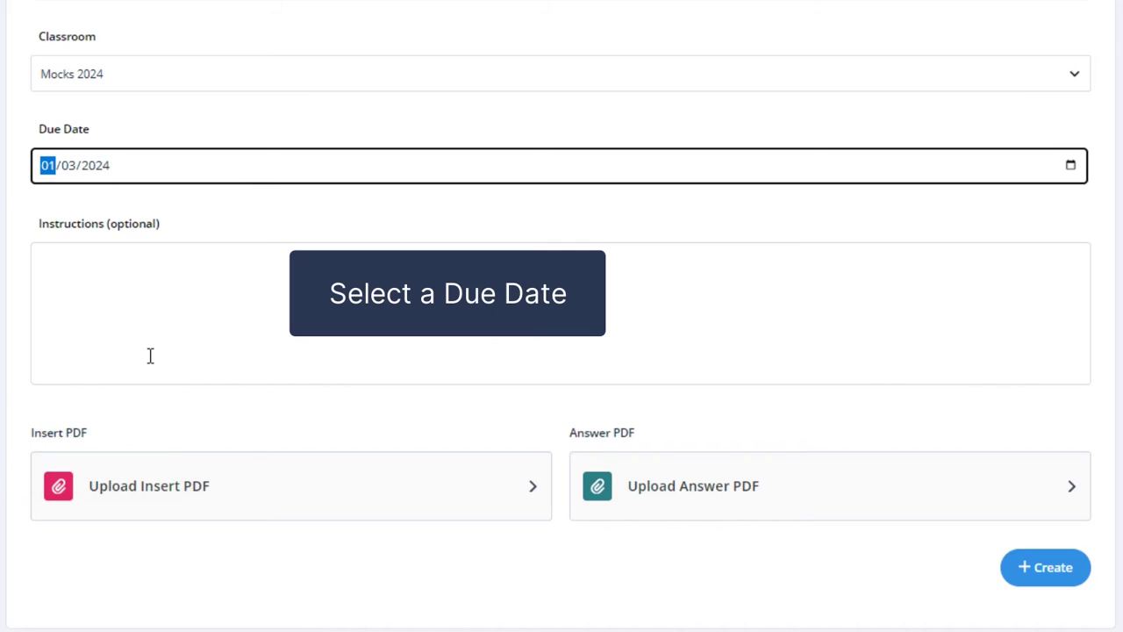
{"action": "left_click", "coordinate": [133, 291]}
{"action": "type", "text": "1G"}
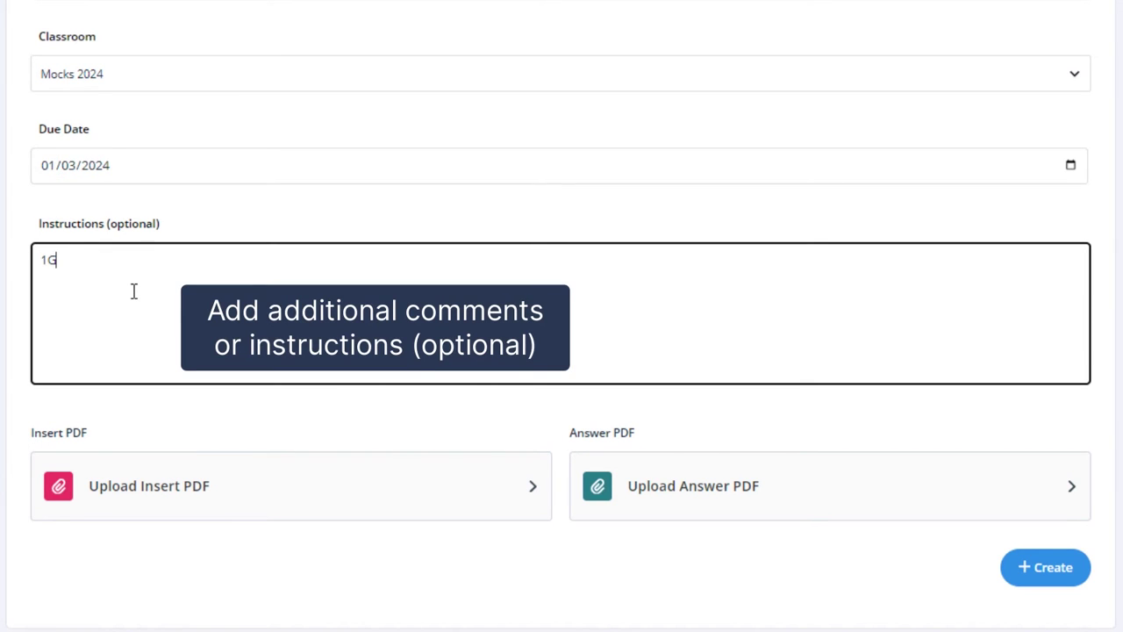
{"action": "type", "text": "A0"}
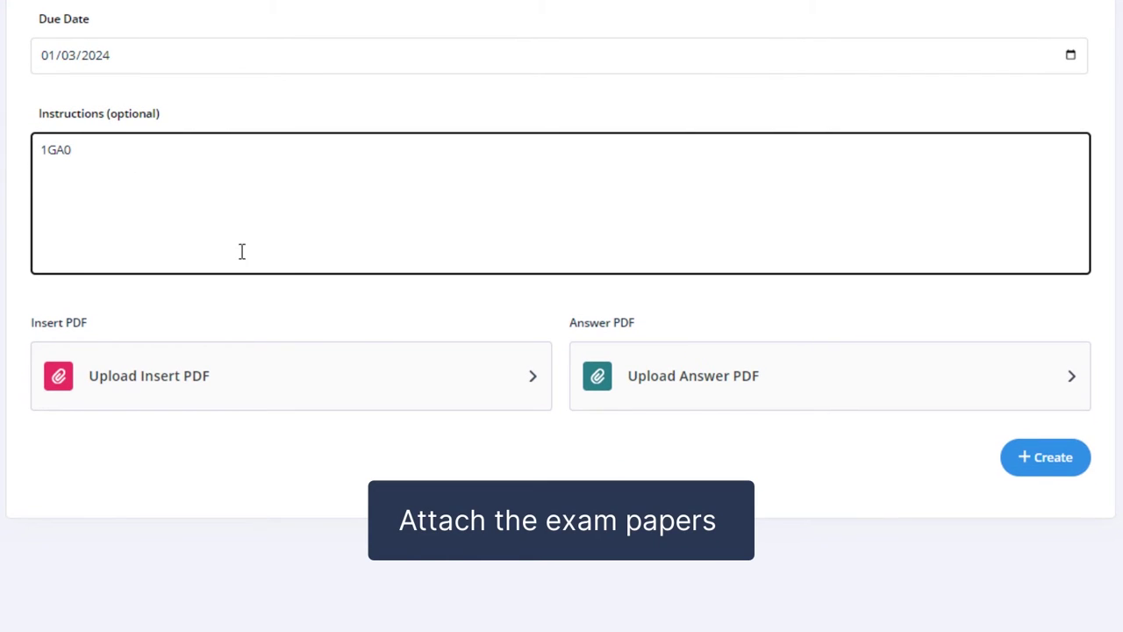
- Attach the third Pearson Geography PDF from Google Drive as the insert PDF
{"action": "left_click", "coordinate": [530, 389]}
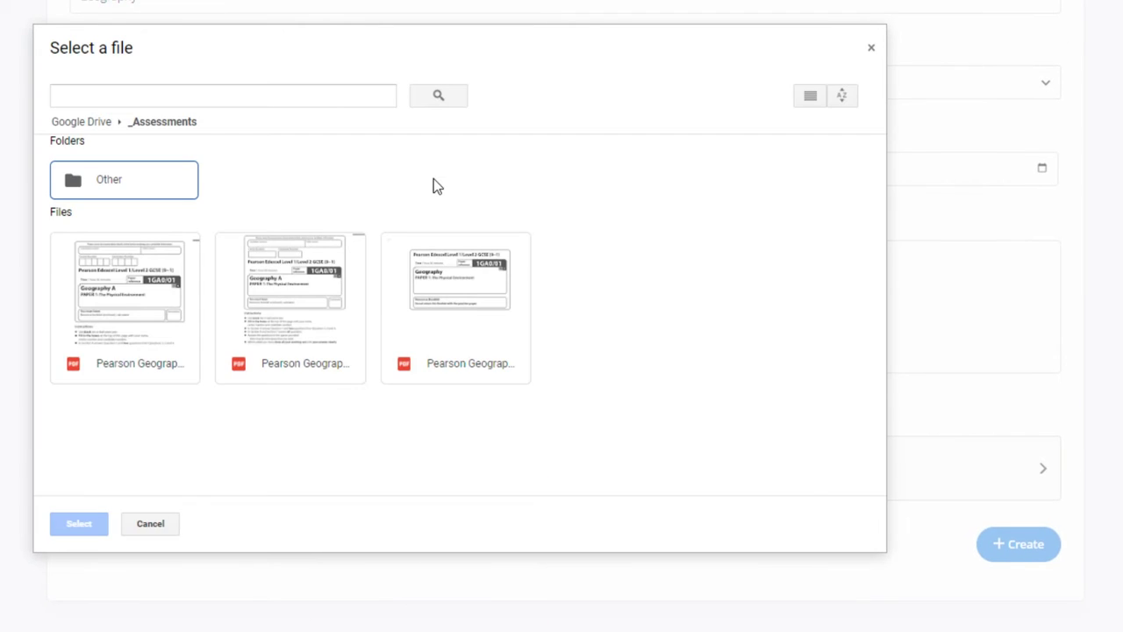
{"action": "left_click", "coordinate": [460, 343]}
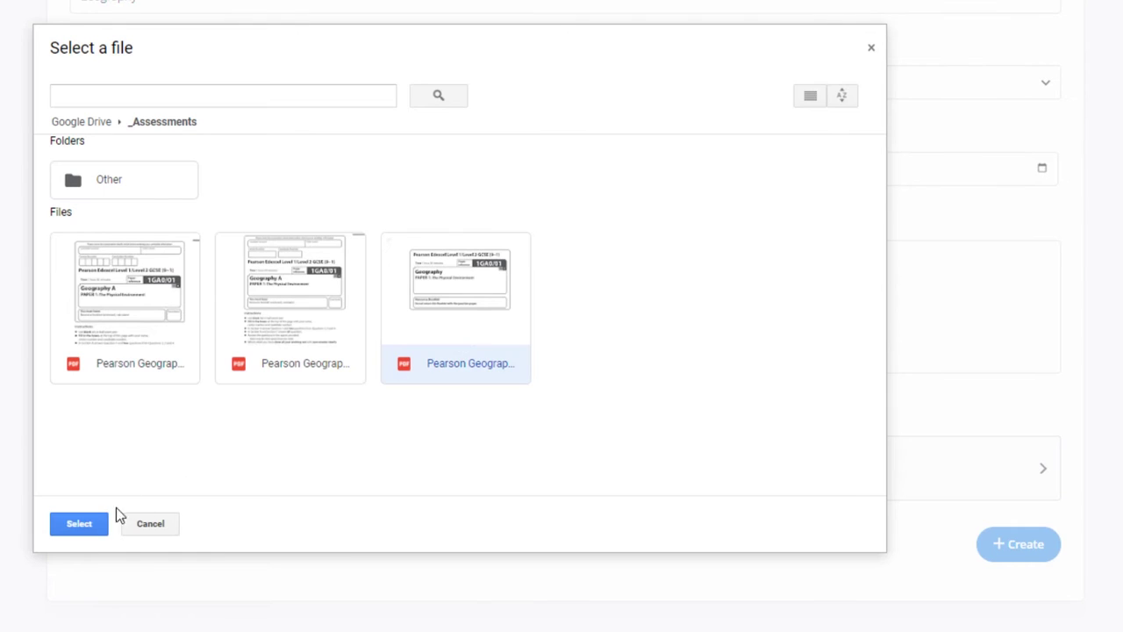
{"action": "left_click", "coordinate": [88, 523]}
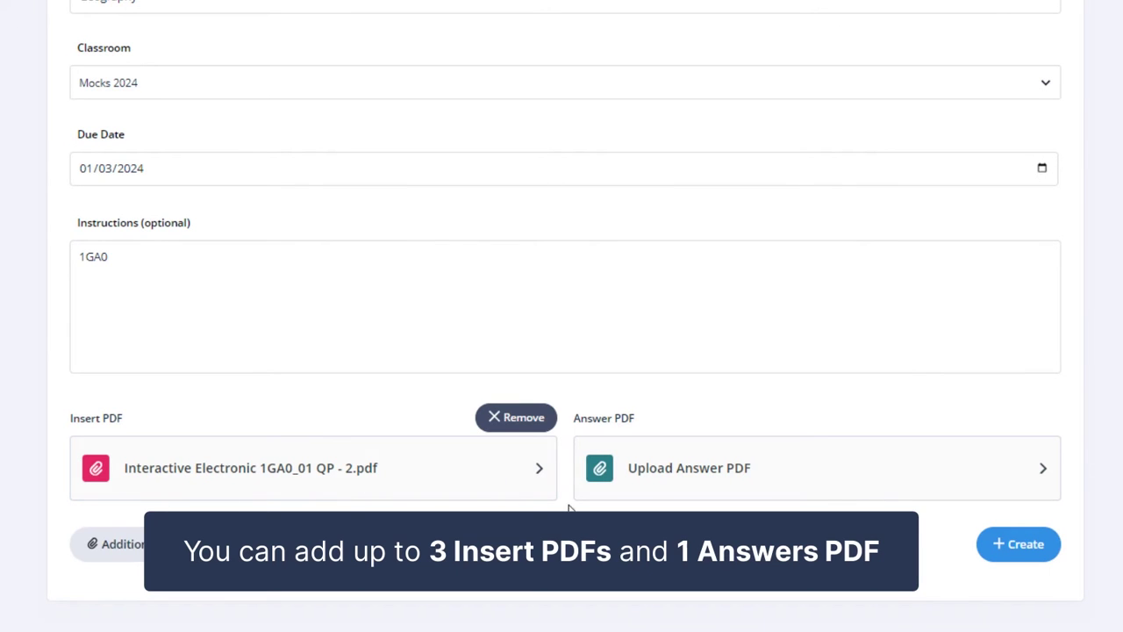
- Attach Pearson Geography 1GA0_digital.pdf as the answer PDF and create the assignment
{"action": "left_click", "coordinate": [1023, 473]}
{"action": "left_click", "coordinate": [325, 237]}
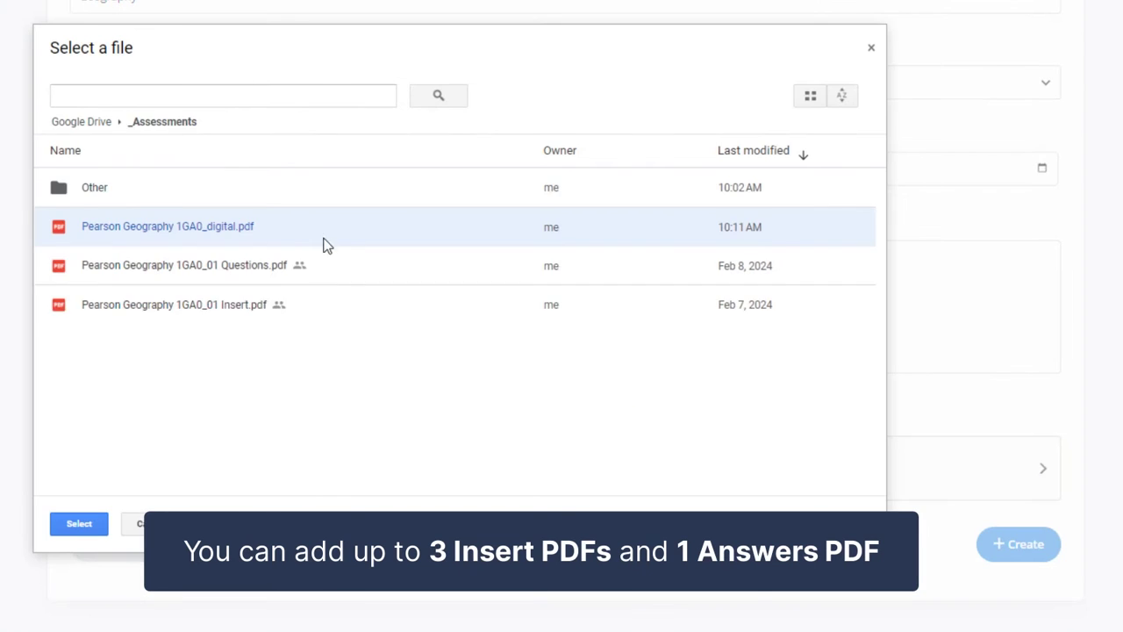
{"action": "left_click", "coordinate": [81, 525]}
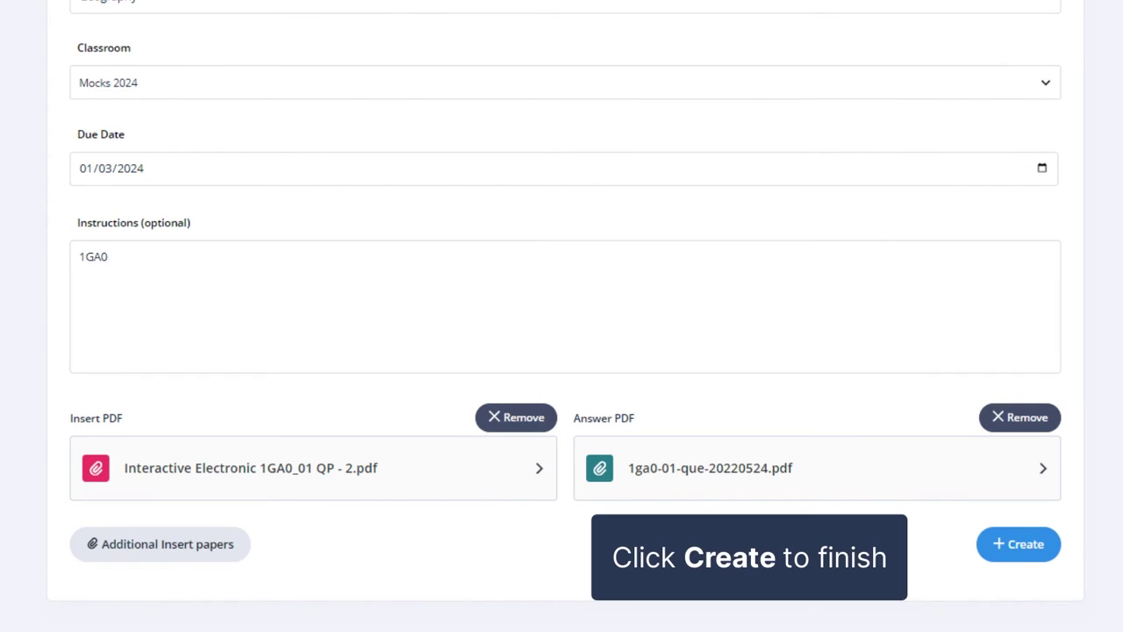
{"action": "left_click", "coordinate": [1024, 545]}
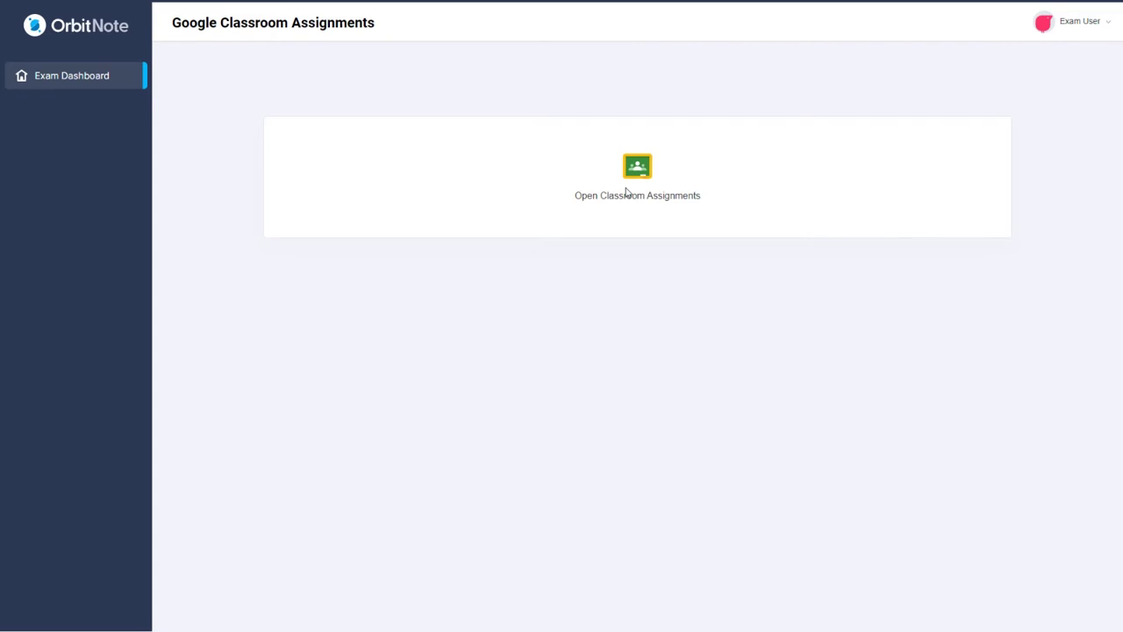
- Open Classroom Assignments and sign in with the student's Google e-mail and password
{"action": "left_click", "coordinate": [626, 194]}
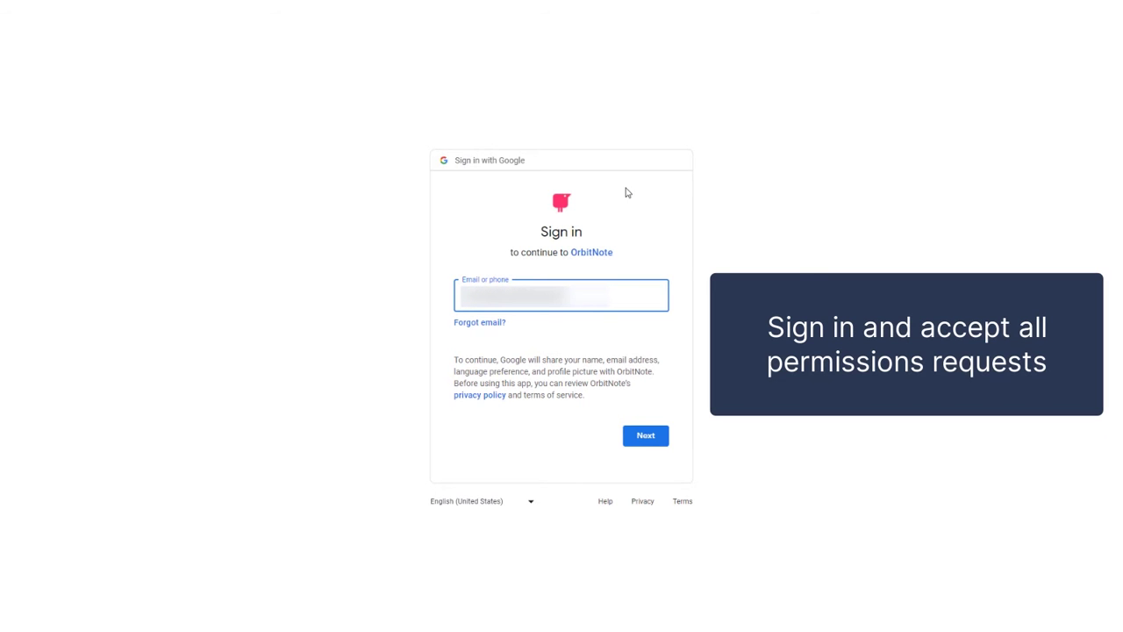
{"action": "key", "text": "Return"}
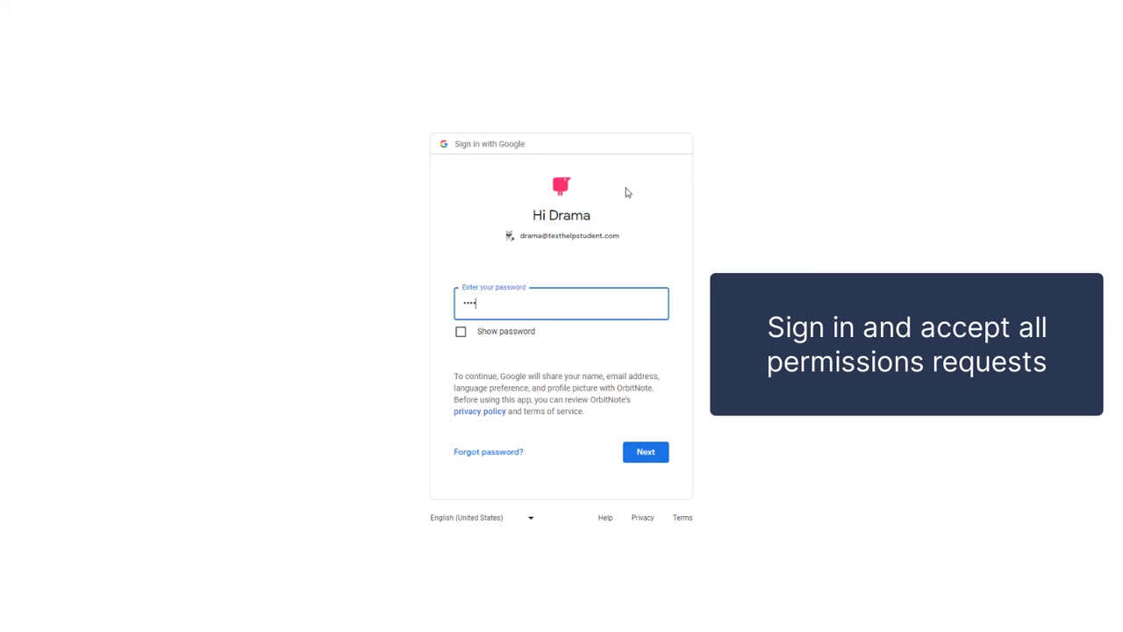
{"action": "key", "text": "Return"}
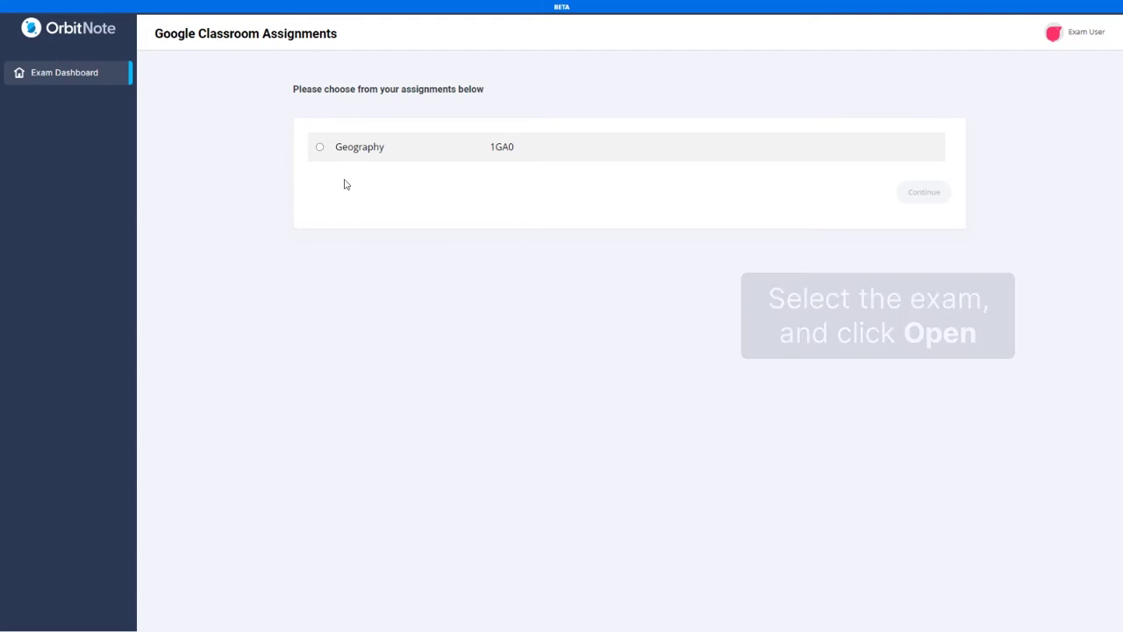
- Choose the Geography 1GA0 assignment and continue into Exam Mode
{"action": "left_click", "coordinate": [320, 149]}
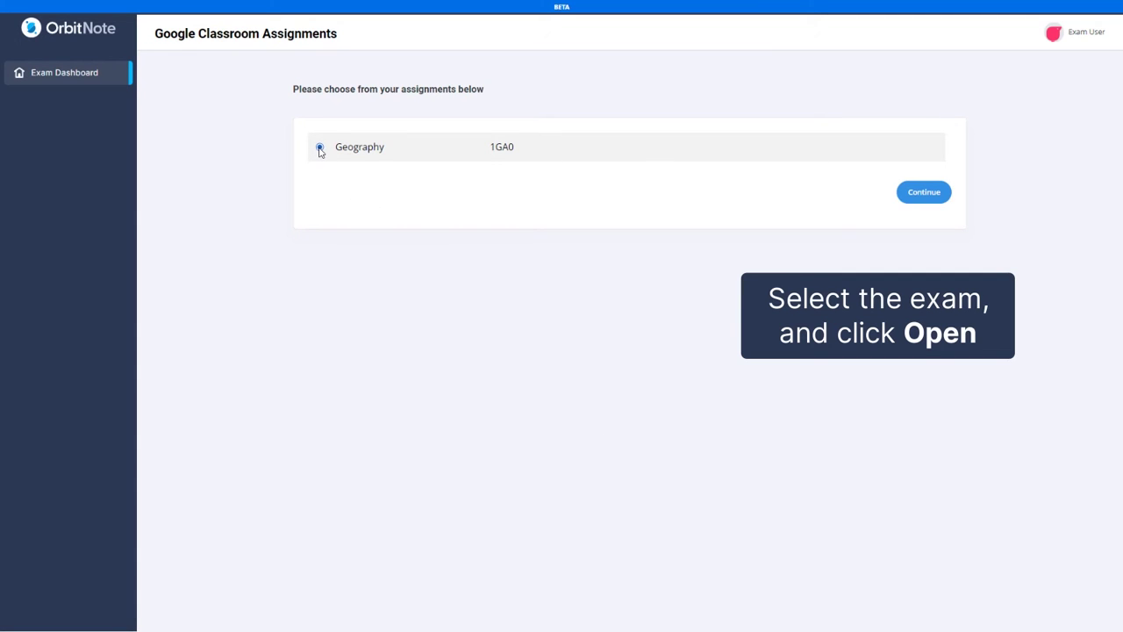
{"action": "left_click", "coordinate": [915, 195]}
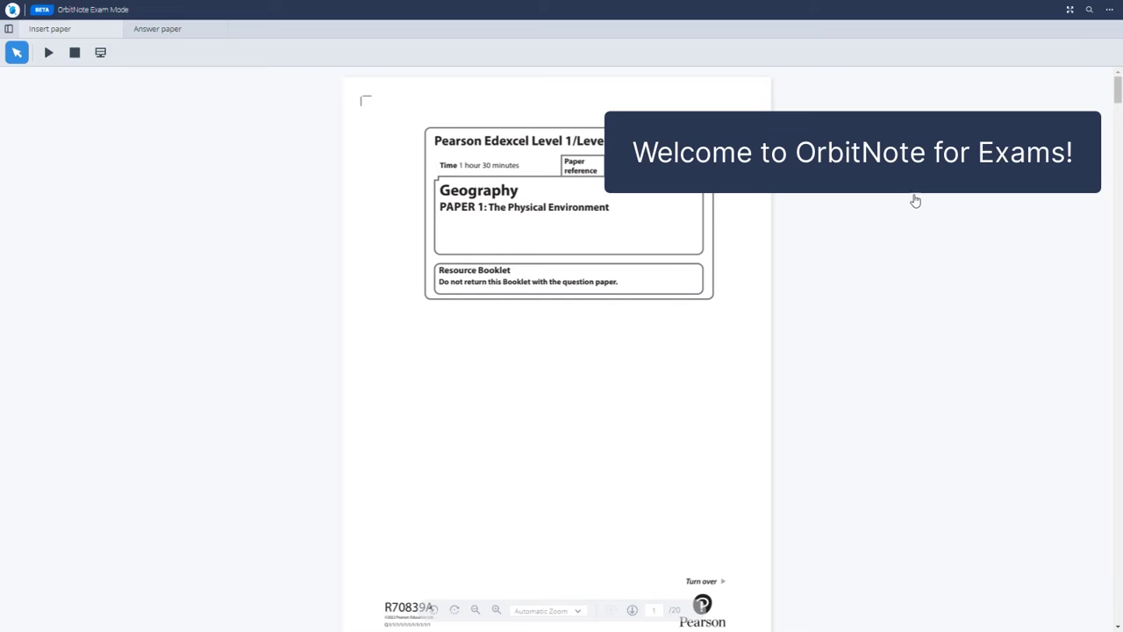
{"action": "left_click", "coordinate": [157, 28]}
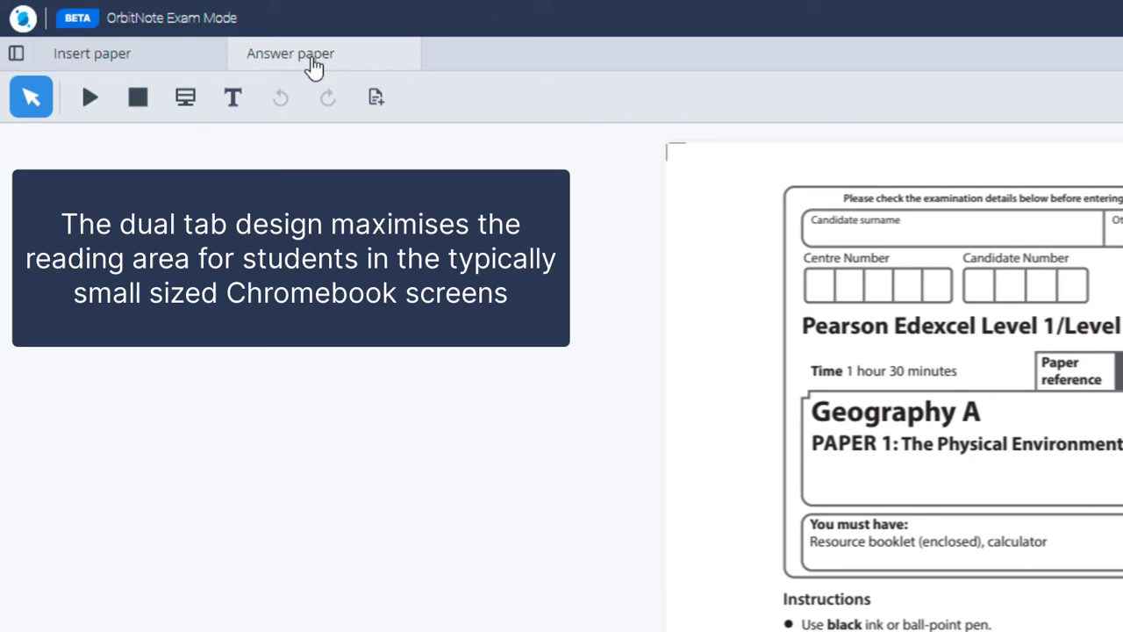
{"action": "left_click", "coordinate": [131, 64]}
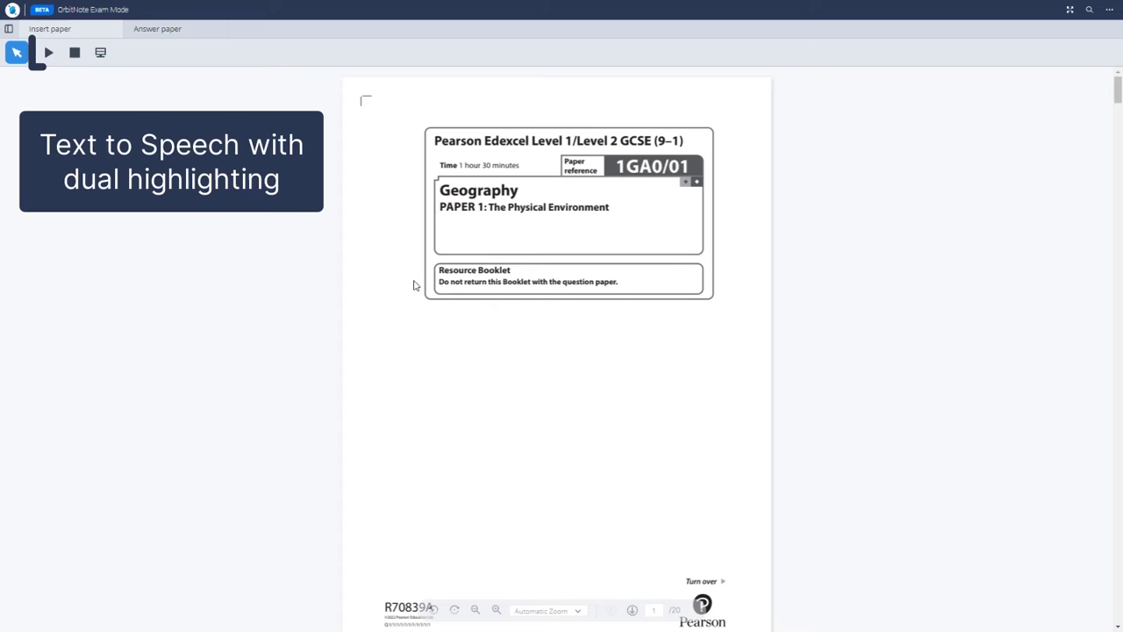
- Select 'Do not return this Booklet with the question paper.' and play it aloud
{"action": "left_click_drag", "start_coordinate": [440, 287], "coordinate": [617, 287]}
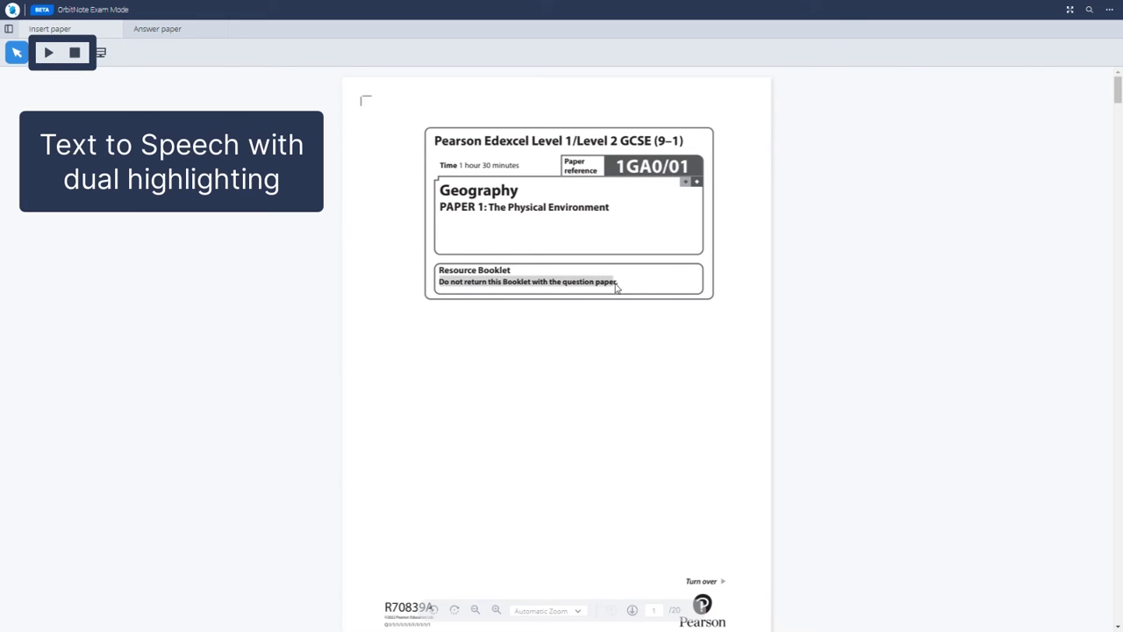
{"action": "left_click", "coordinate": [49, 54]}
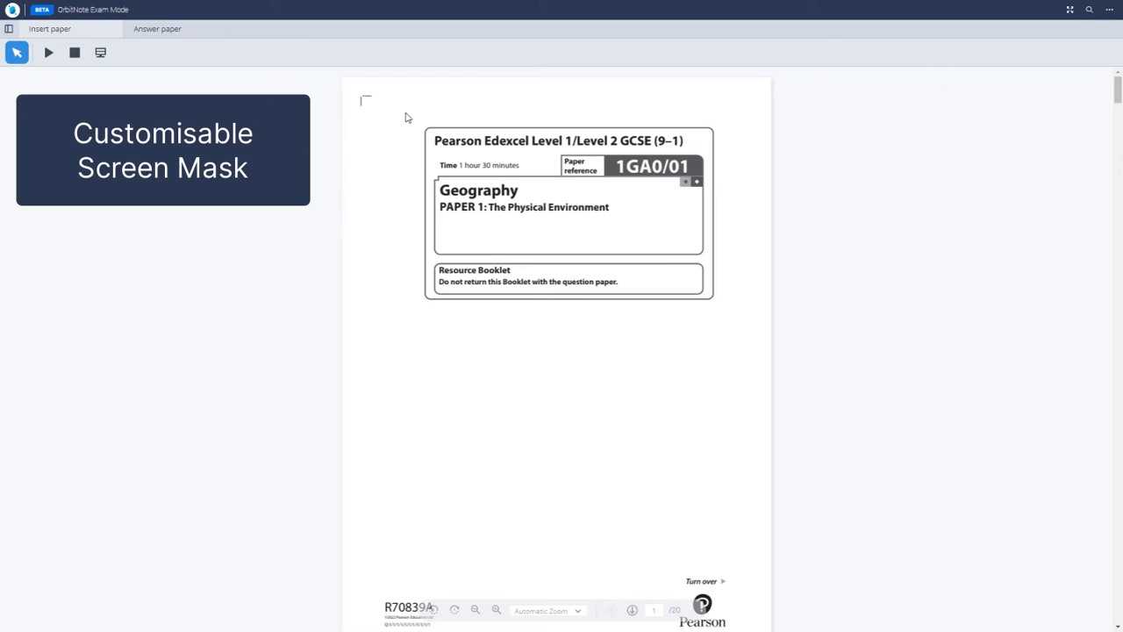
- Turn on the screen mask and set its background colour to red in Settings
{"action": "left_click", "coordinate": [100, 53]}
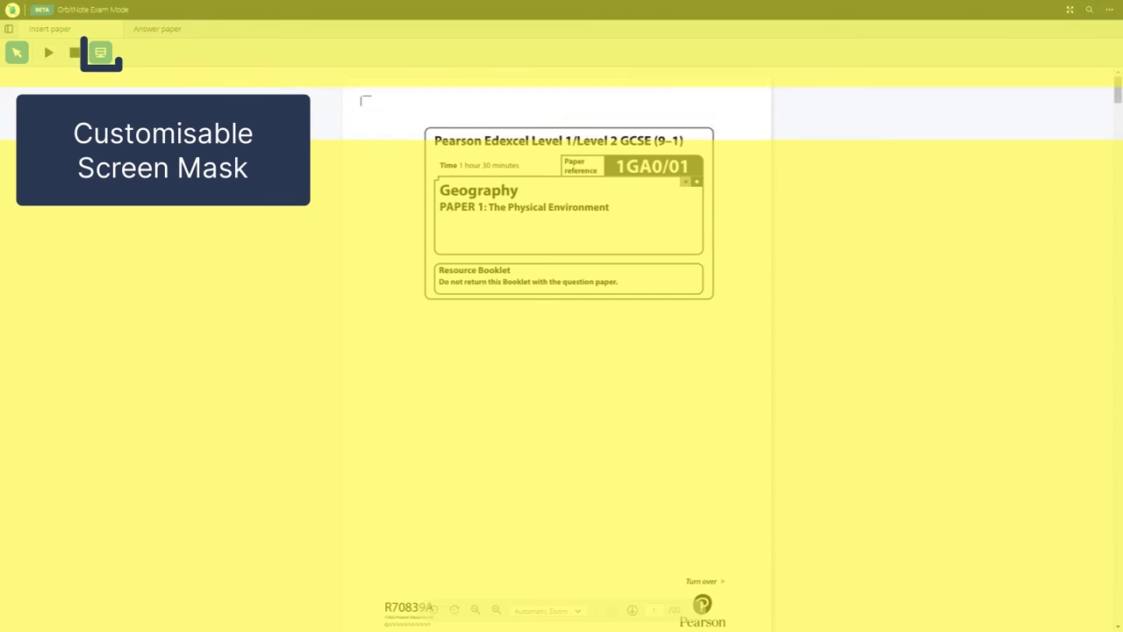
{"action": "left_click", "coordinate": [1109, 10]}
{"action": "left_click", "coordinate": [1103, 32]}
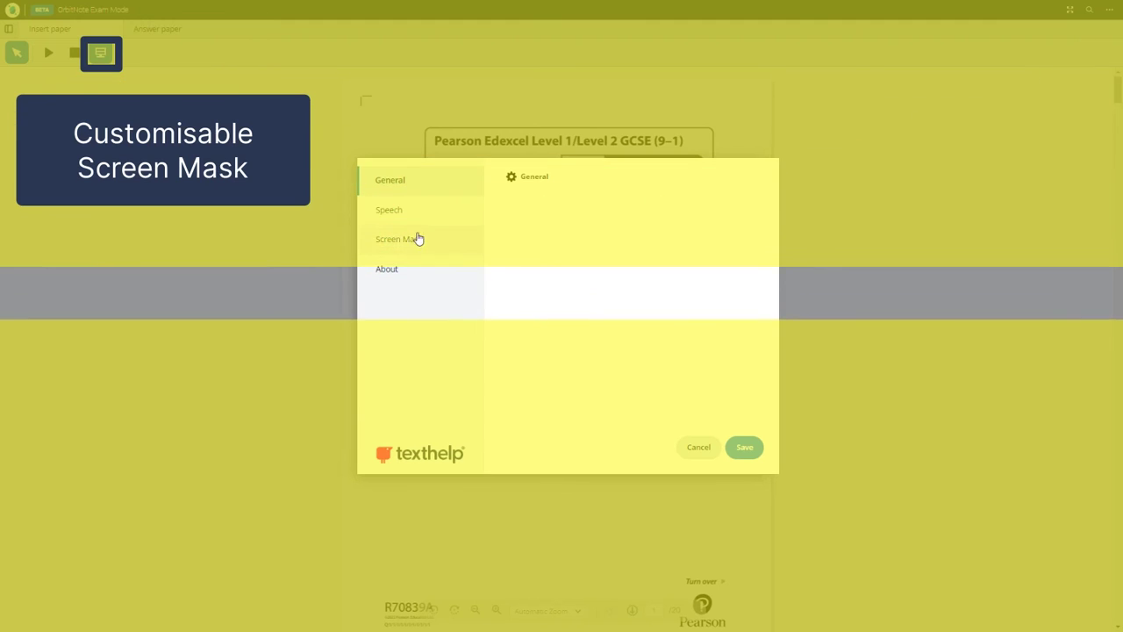
{"action": "left_click", "coordinate": [405, 244]}
{"action": "left_click", "coordinate": [587, 201]}
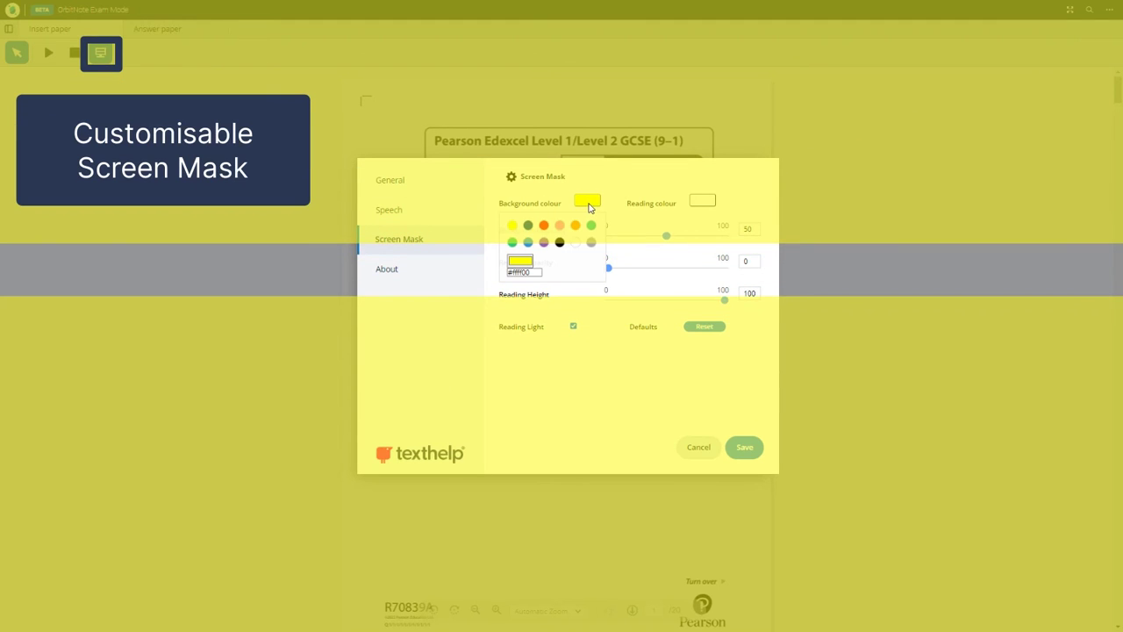
{"action": "left_click", "coordinate": [544, 226]}
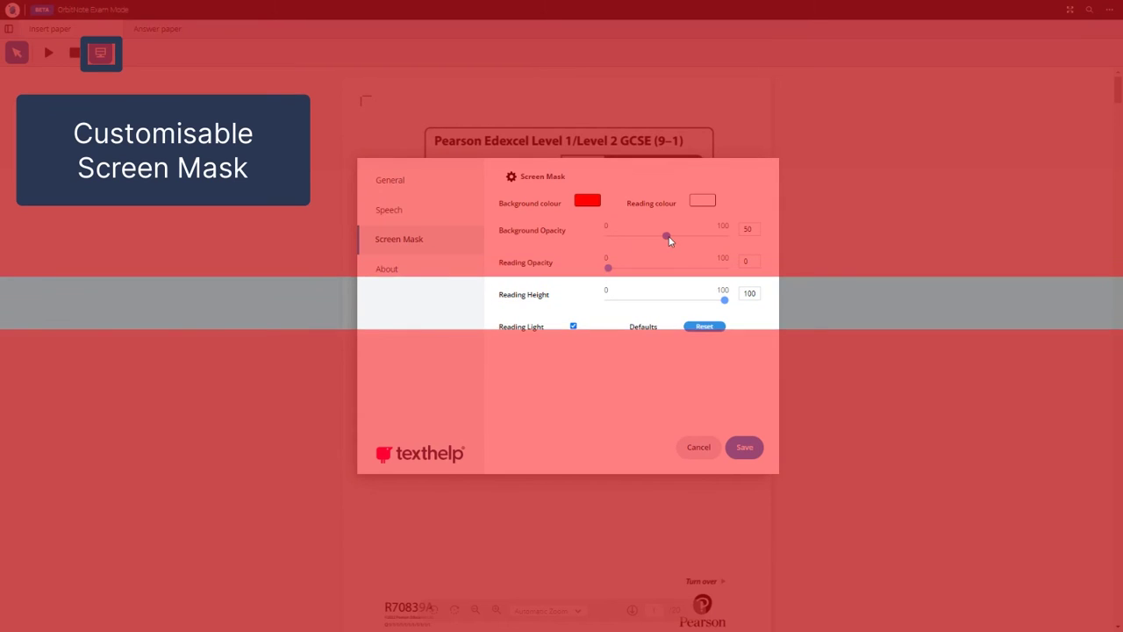
- Lower the mask's background opacity to 34, save, and switch the mask off
{"action": "mouse_move", "coordinate": [666, 235]}
{"action": "left_mouse_down"}
{"action": "mouse_move", "coordinate": [722, 241]}
{"action": "mouse_move", "coordinate": [648, 239]}
{"action": "left_mouse_up"}
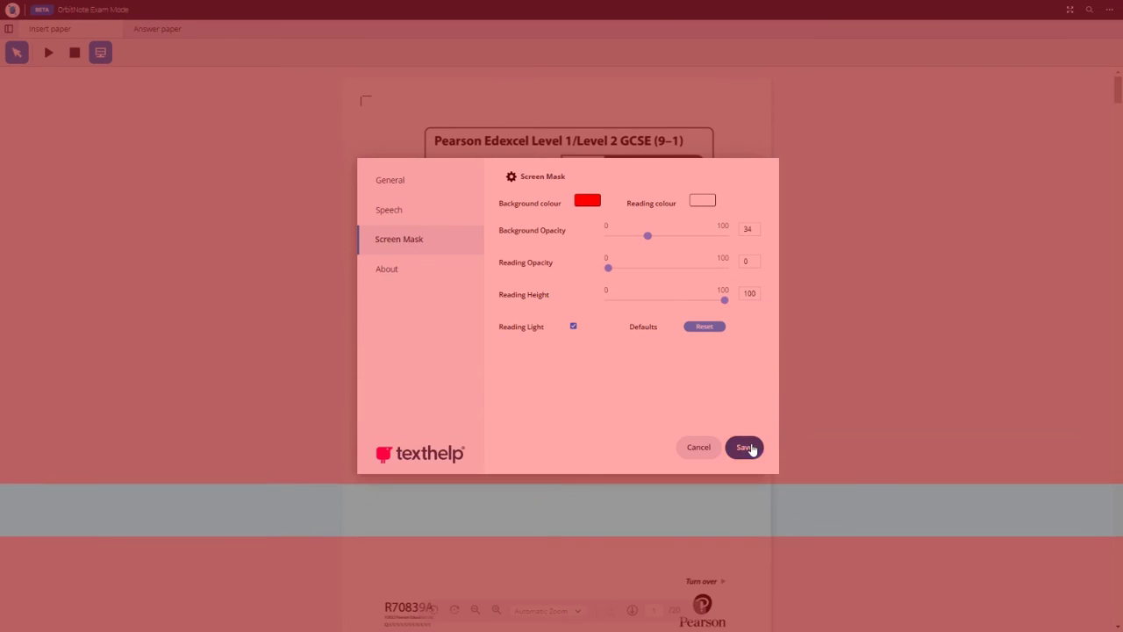
{"action": "left_click", "coordinate": [745, 446]}
{"action": "left_click", "coordinate": [101, 52]}
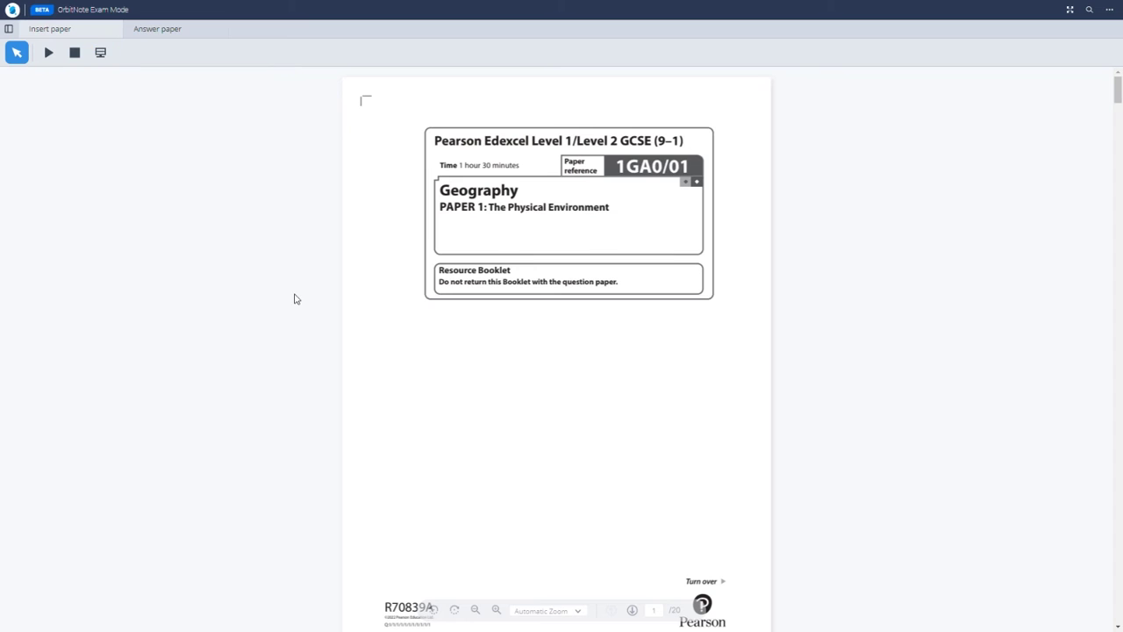
- On the zoomed-in answer paper, add text boxes with the candidate's surname and other names
{"action": "left_click", "coordinate": [157, 32]}
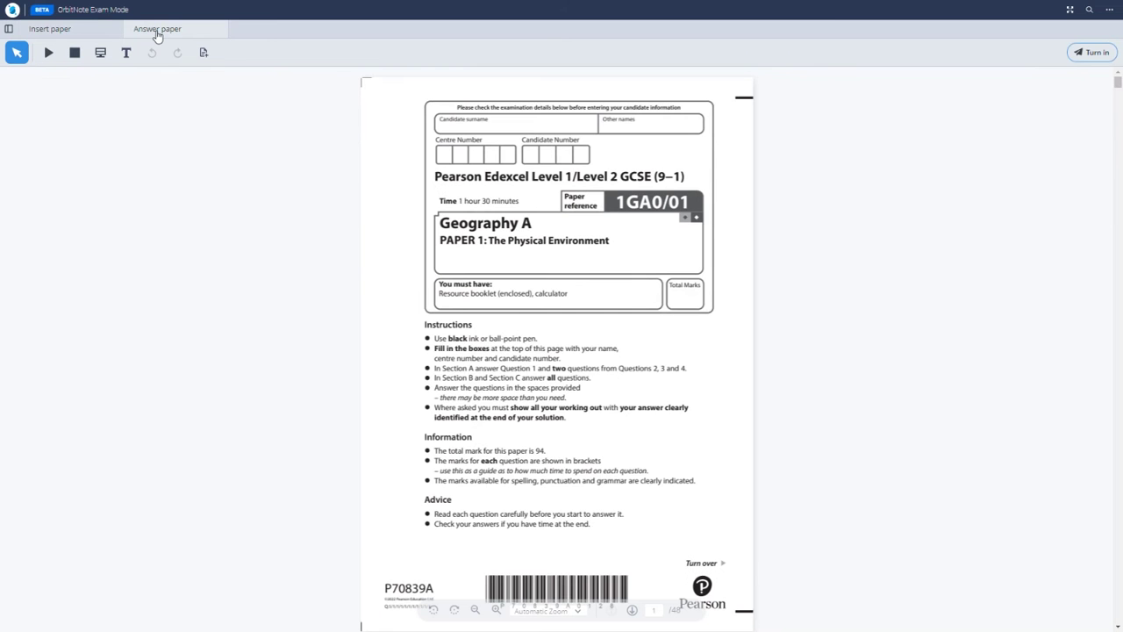
{"action": "left_click", "coordinate": [496, 609]}
{"action": "left_click", "coordinate": [496, 609]}
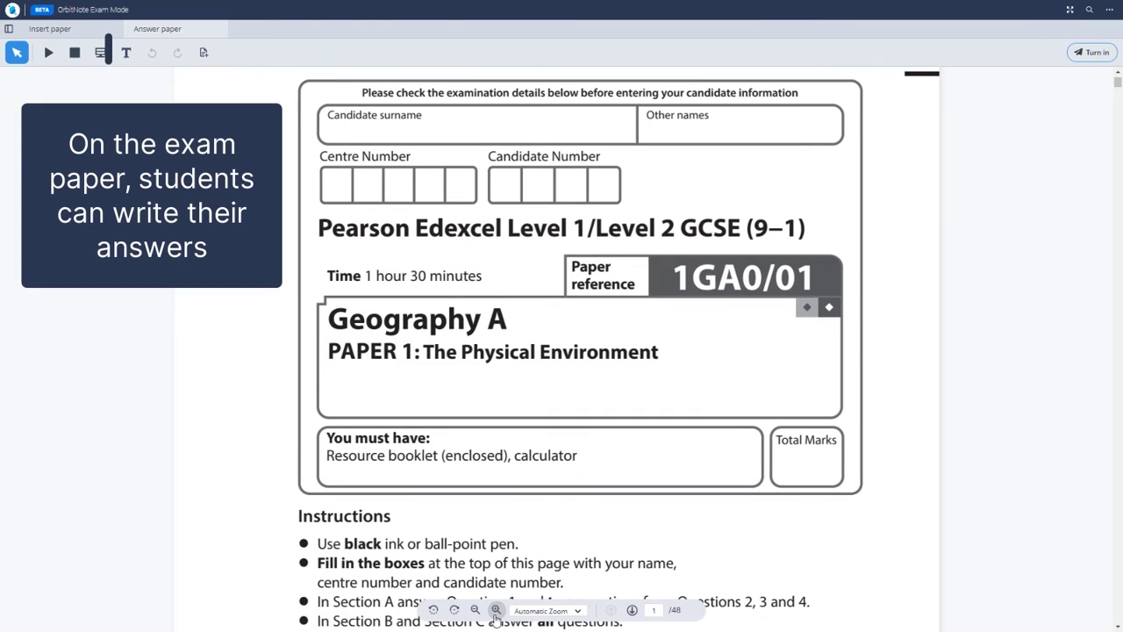
{"action": "key", "text": "t"}
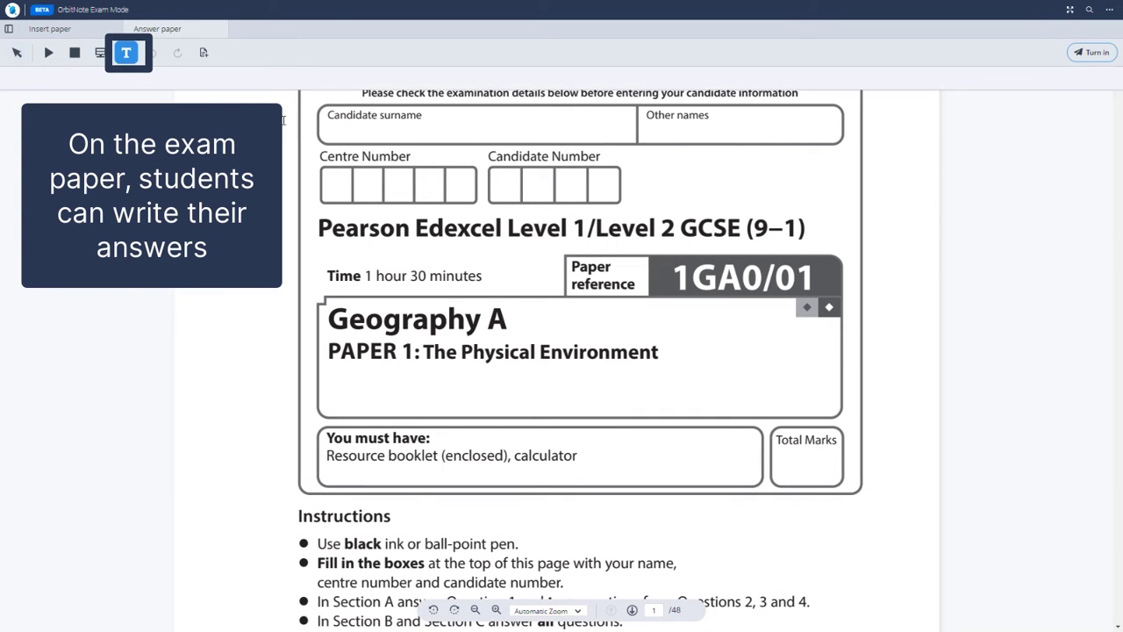
{"action": "left_click", "coordinate": [330, 123]}
{"action": "type", "text": "Beagle"}
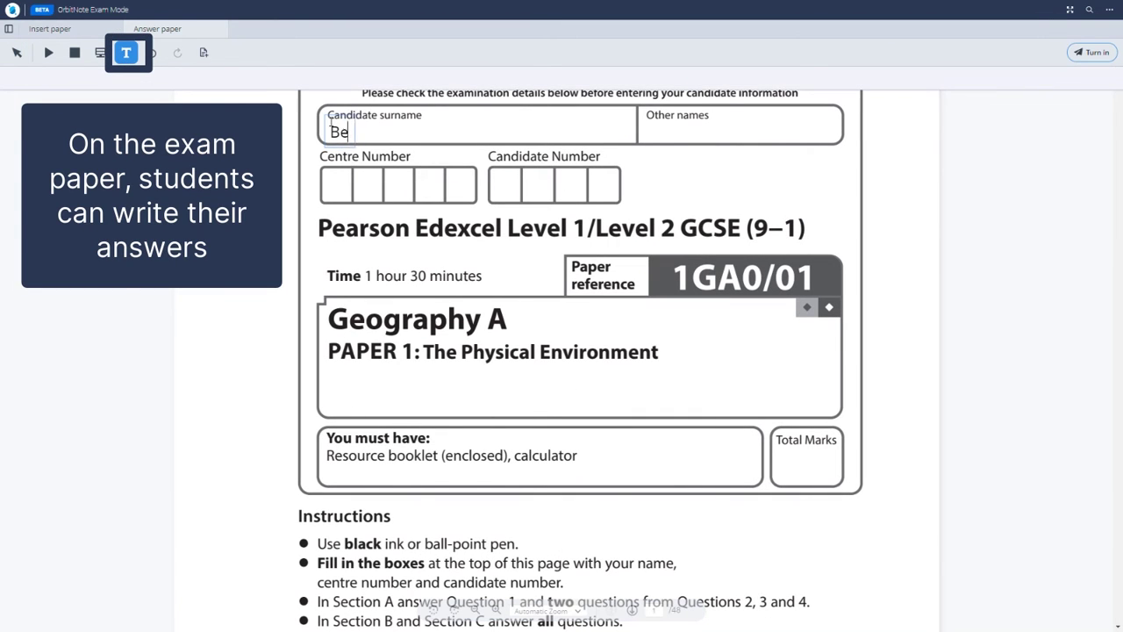
{"action": "left_click", "coordinate": [647, 124]}
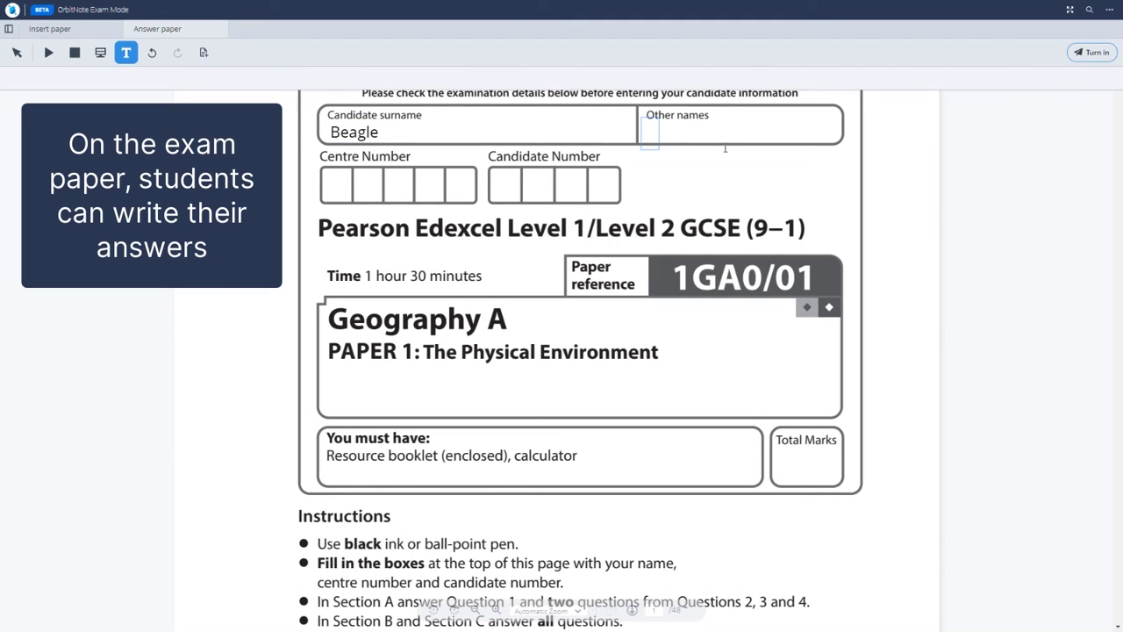
{"action": "type", "text": "Charlie"}
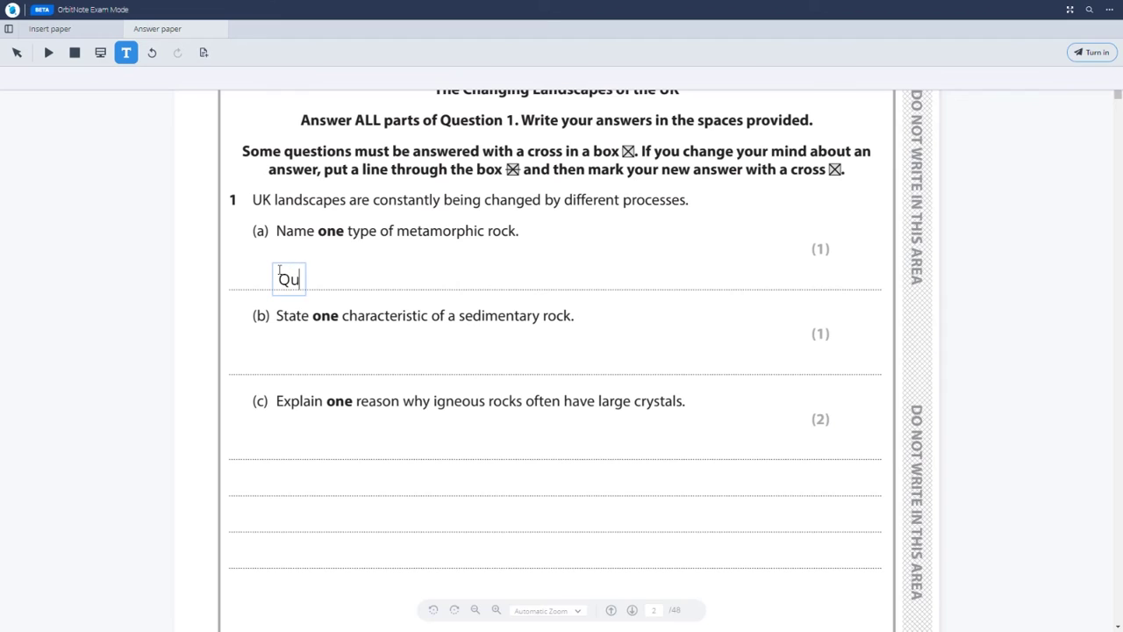
- Complete 1(a) as 'Quartzite' and add 'Sedimentary rocks tipically occur in layers.' for 1(b)
{"action": "type", "text": "artzite"}
{"action": "left_click", "coordinate": [15, 52]}
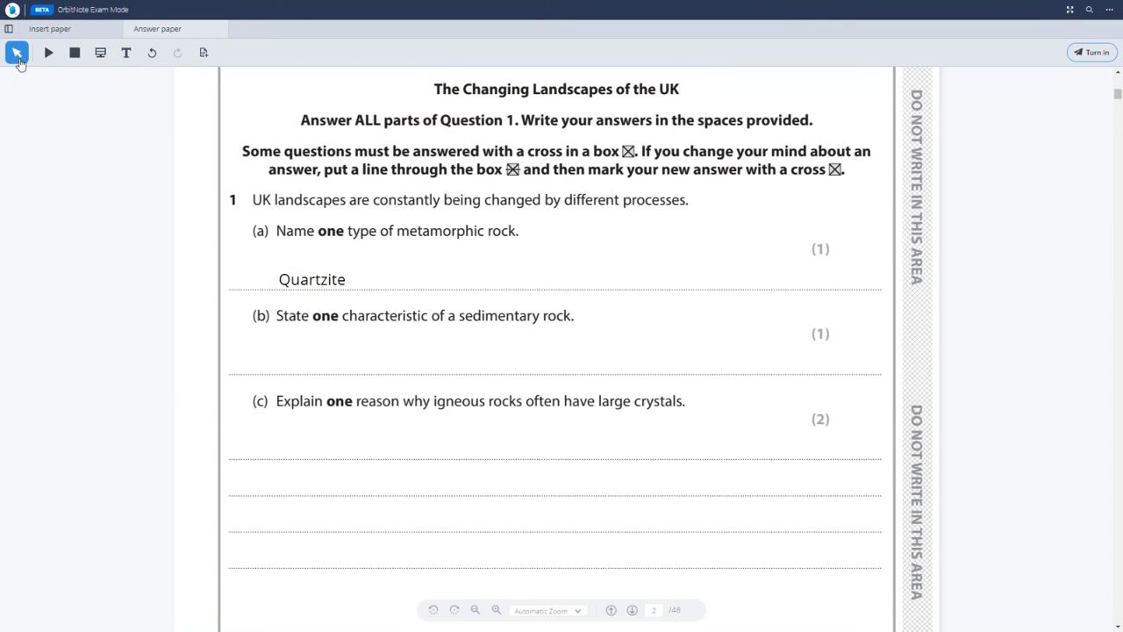
{"action": "left_click", "coordinate": [126, 51]}
{"action": "left_click", "coordinate": [281, 360]}
{"action": "type", "text": "Sedimentary rocks"}
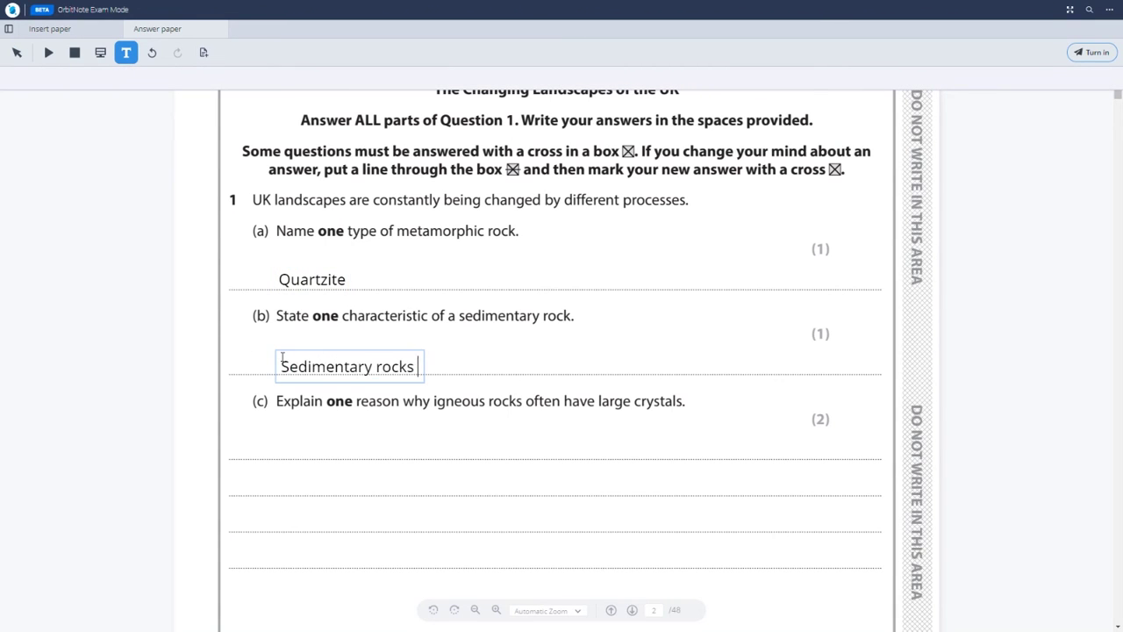
{"action": "type", "text": " tipically occur in layers."}
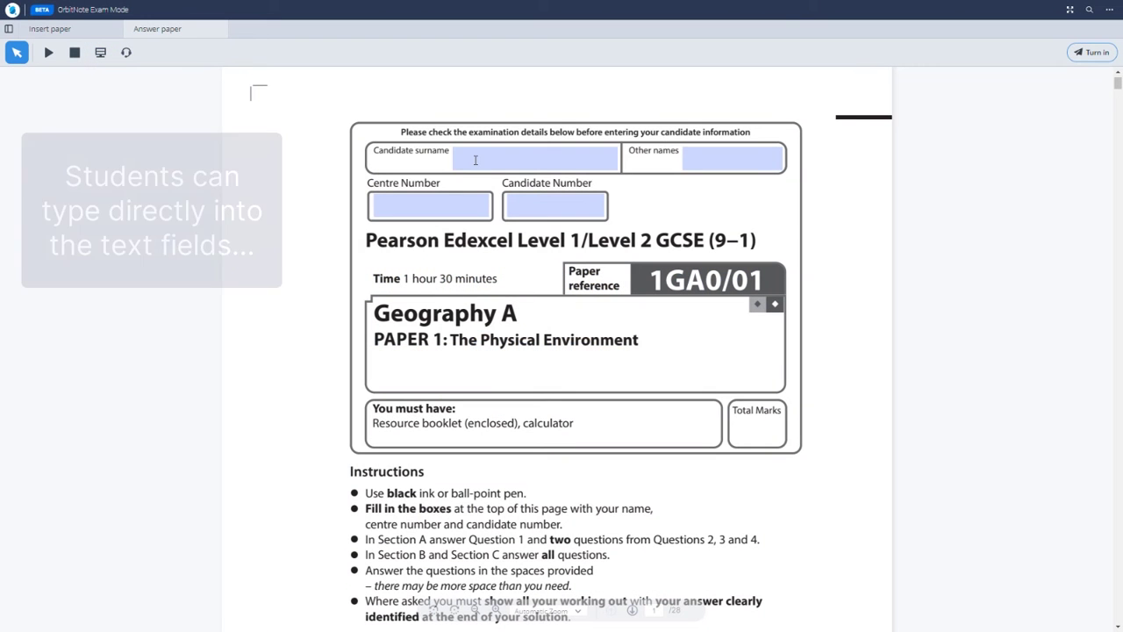
- Fill the cover form with the candidate's surname, other names, centre number and candidate number
{"action": "left_click", "coordinate": [474, 156]}
{"action": "type", "text": "Beagle"}
{"action": "key", "text": "Tab"}
{"action": "type", "text": "Charlie"}
{"action": "key", "text": "Tab"}
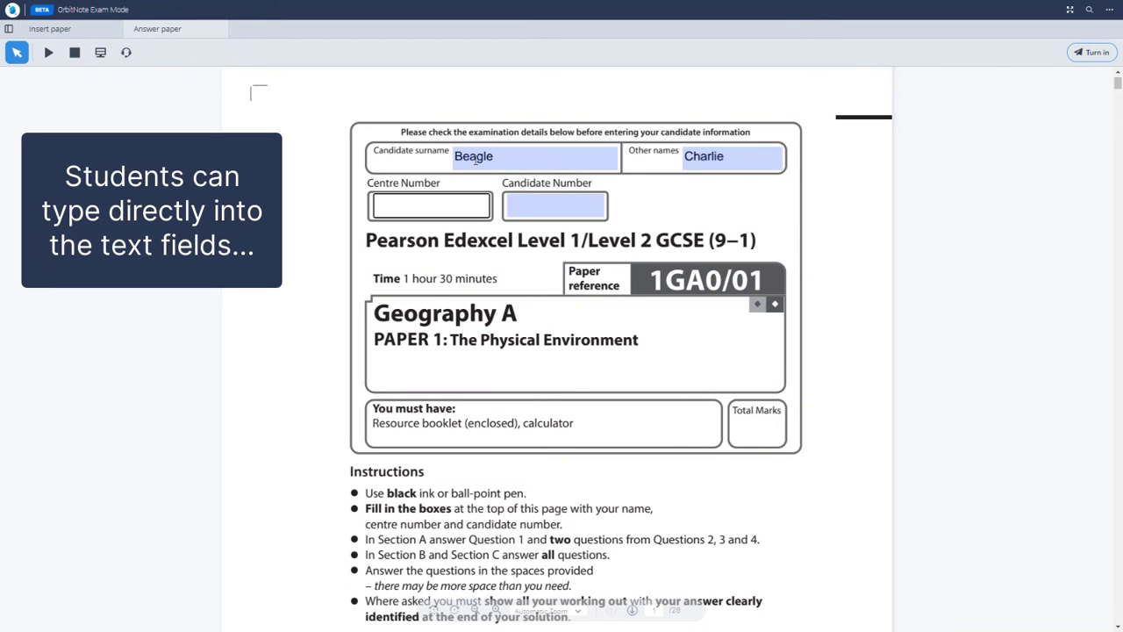
{"action": "type", "text": "12345"}
{"action": "left_click", "coordinate": [553, 207]}
{"action": "type", "text": "1234"}
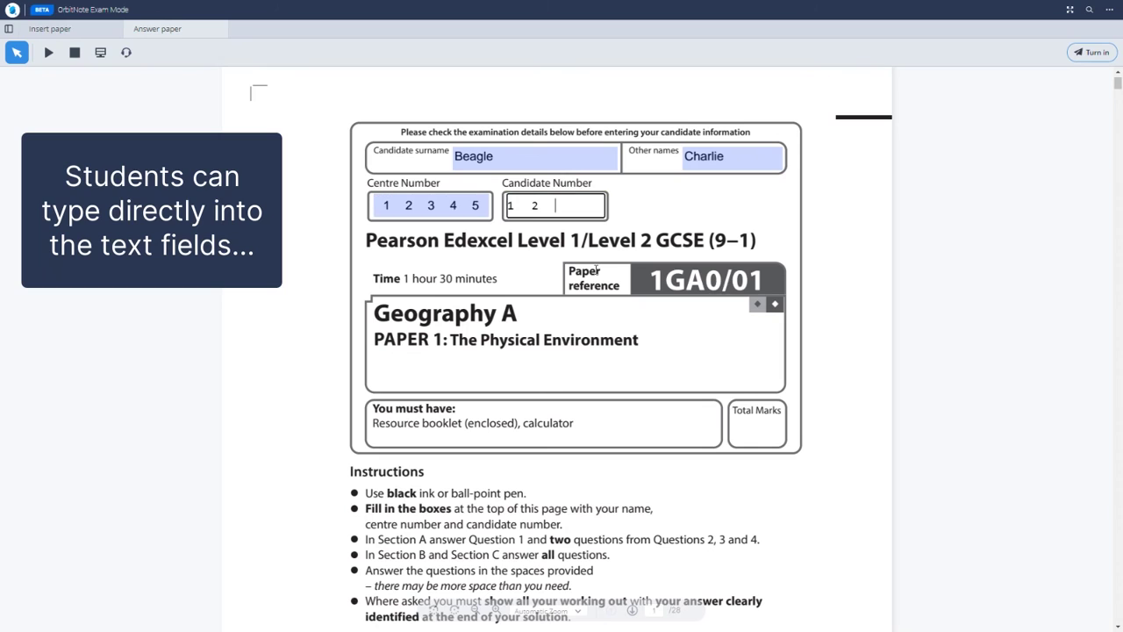
{"action": "left_click", "coordinate": [607, 269]}
- Answer 1(a) with Quartzite and type 'Sedimentary rocks tipically occur in layers.' for 1(b)
{"action": "scroll", "coordinate": [860, 336], "scroll_direction": "down", "scroll_amount": 10}
{"action": "left_click", "coordinate": [361, 275]}
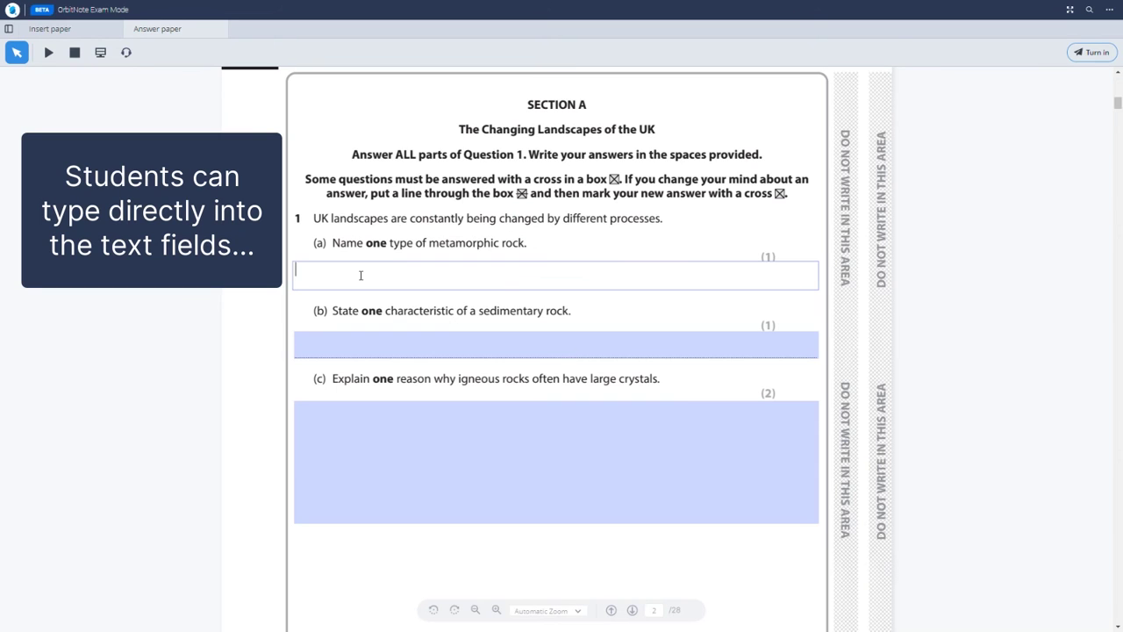
{"action": "type", "text": "Quartzite."}
{"action": "left_click", "coordinate": [332, 343]}
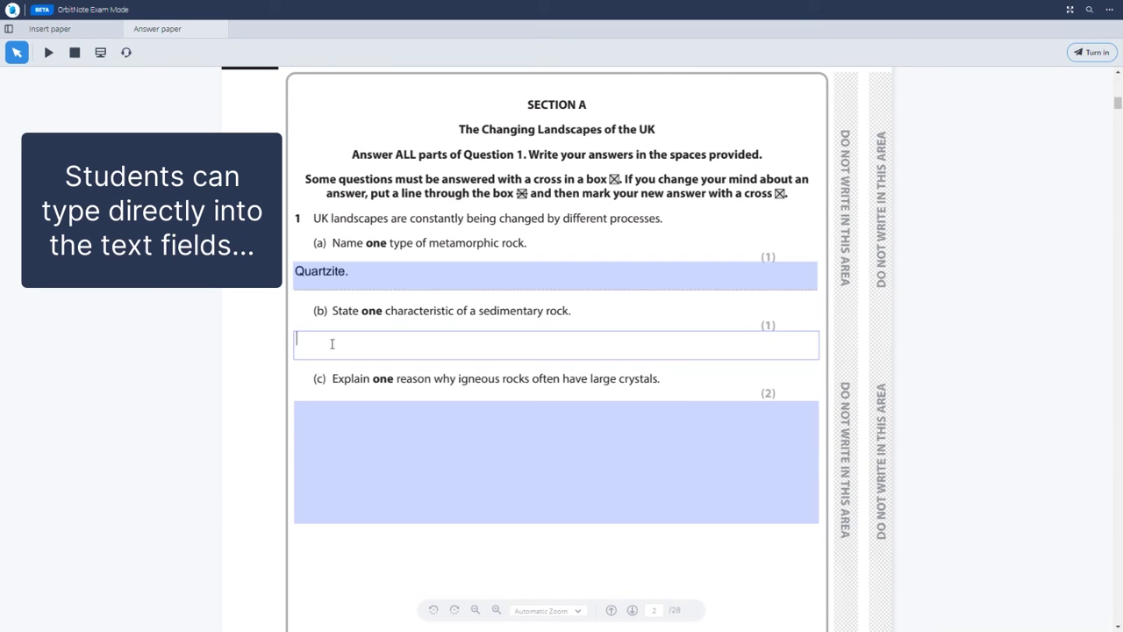
{"action": "type", "text": "Sedimentary rocks tipically occur in layers."}
- Commit answer 1(b) and cross box D (2003) for question 5(a)(i) instead of B
{"action": "left_click", "coordinate": [694, 391]}
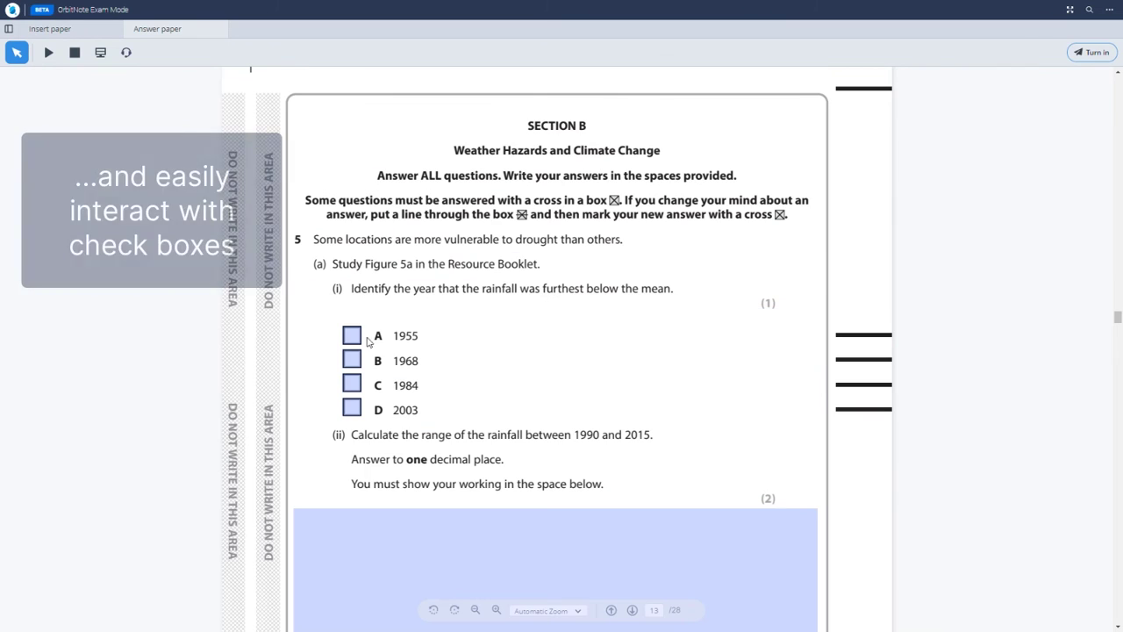
{"action": "left_click", "coordinate": [357, 361]}
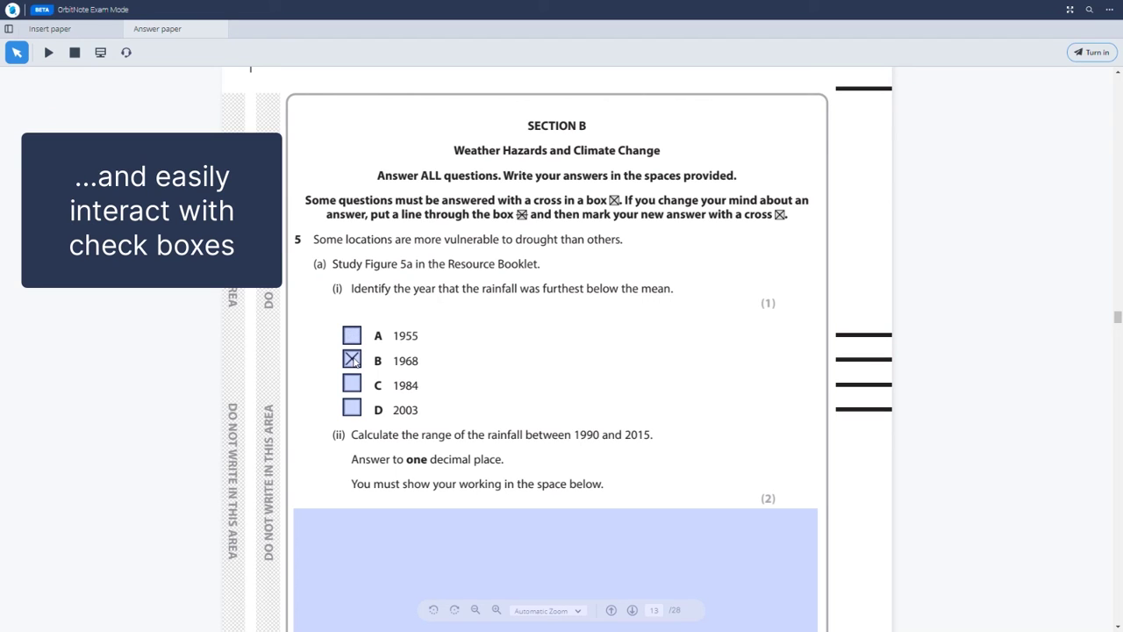
{"action": "left_click", "coordinate": [352, 408]}
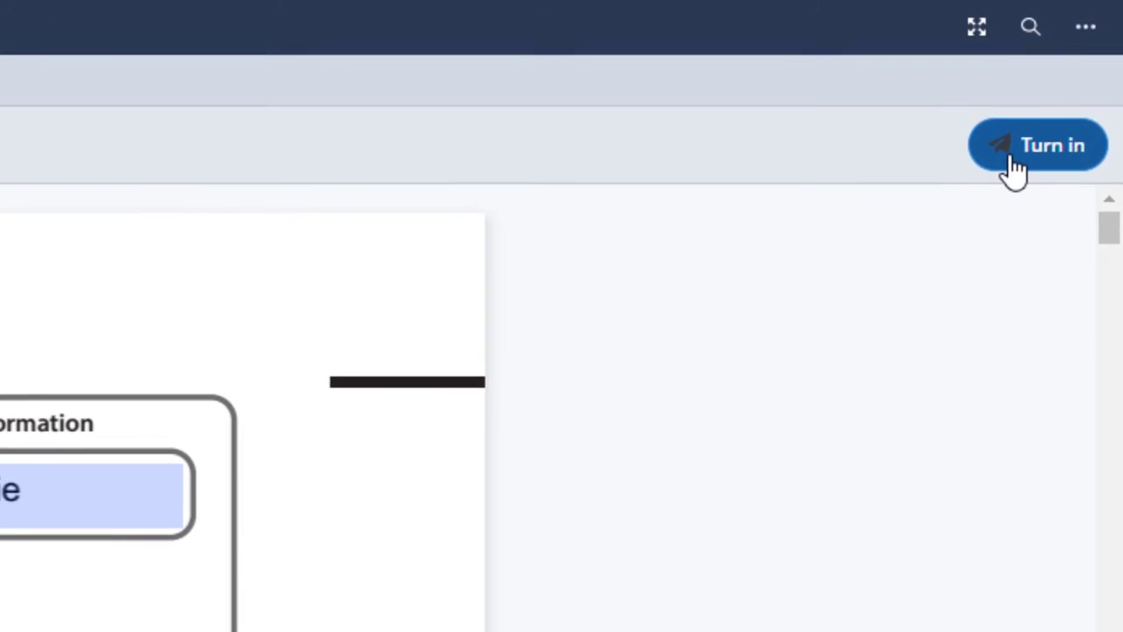
- Begin turning in the exam and tick 'I understand' in the Are you sure? dialog
{"action": "left_click", "coordinate": [1013, 169]}
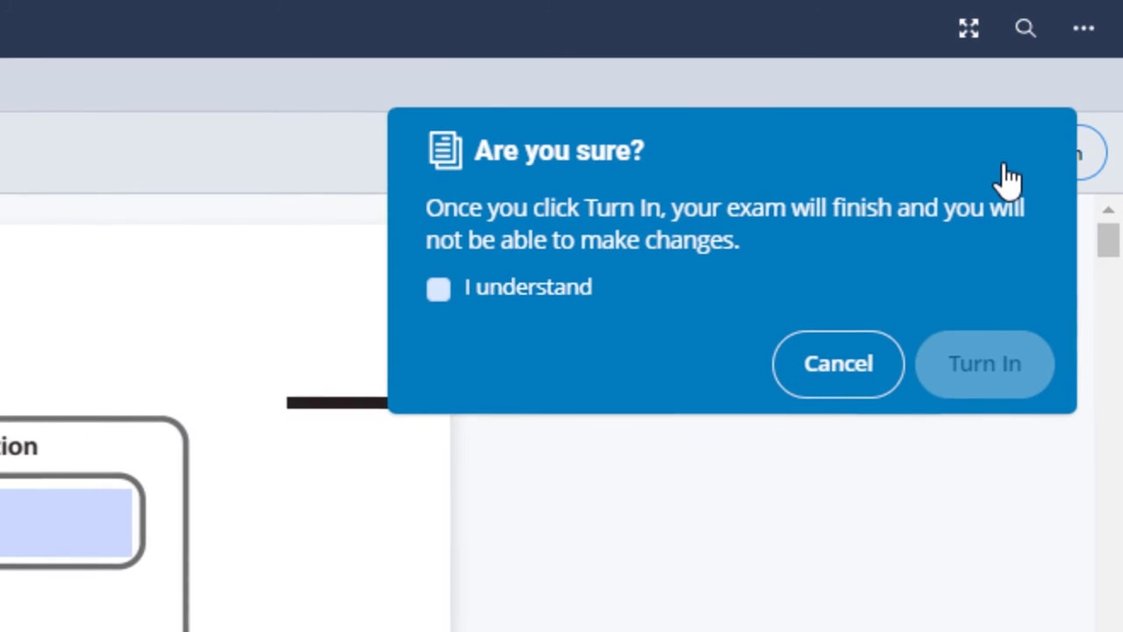
{"action": "left_click", "coordinate": [429, 294]}
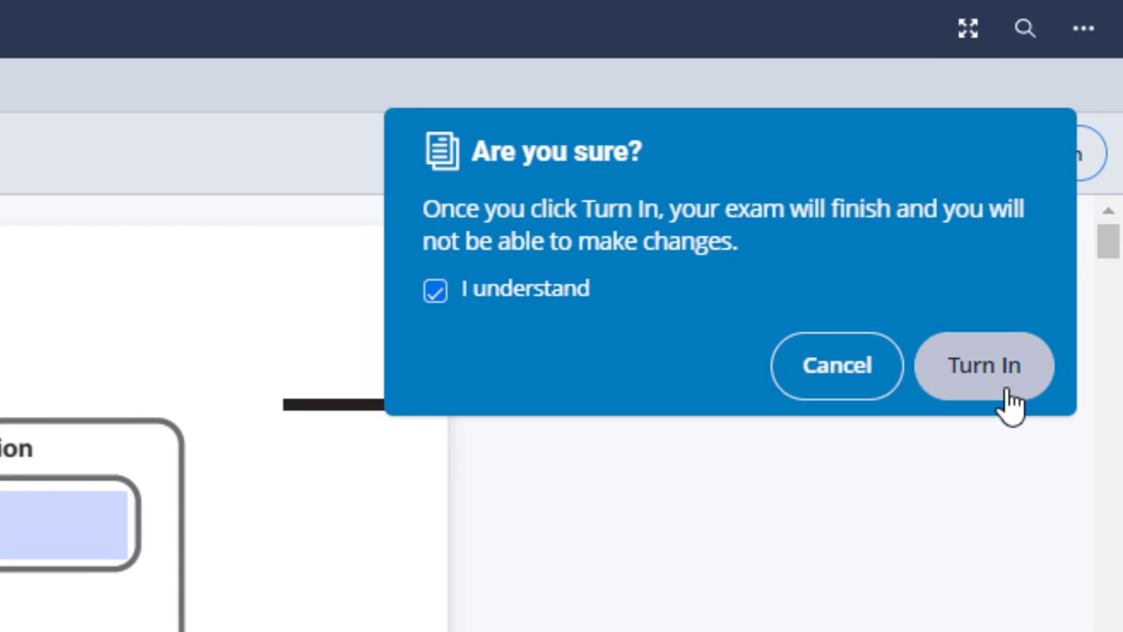